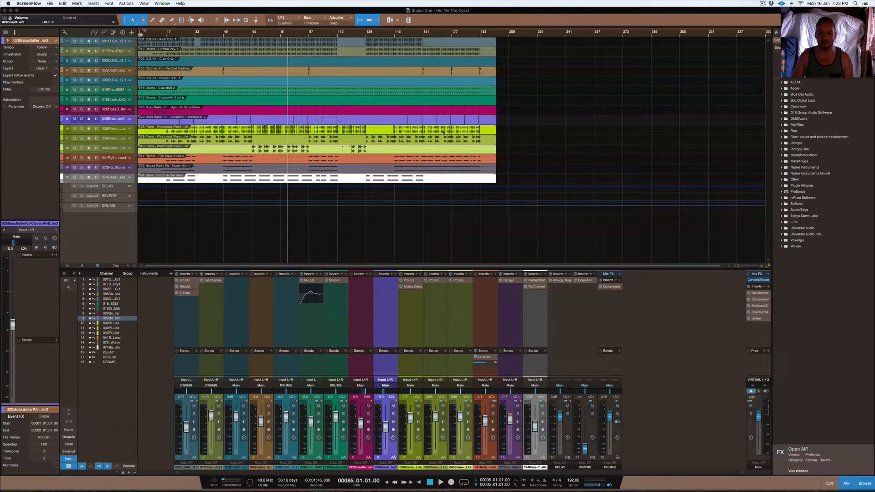
Step: Inspect the Mixtool insert on the closed hi-hat drum channel and the Analog Delay insert on the DELAY channel
{"action": "left_click", "coordinate": [333, 280]}
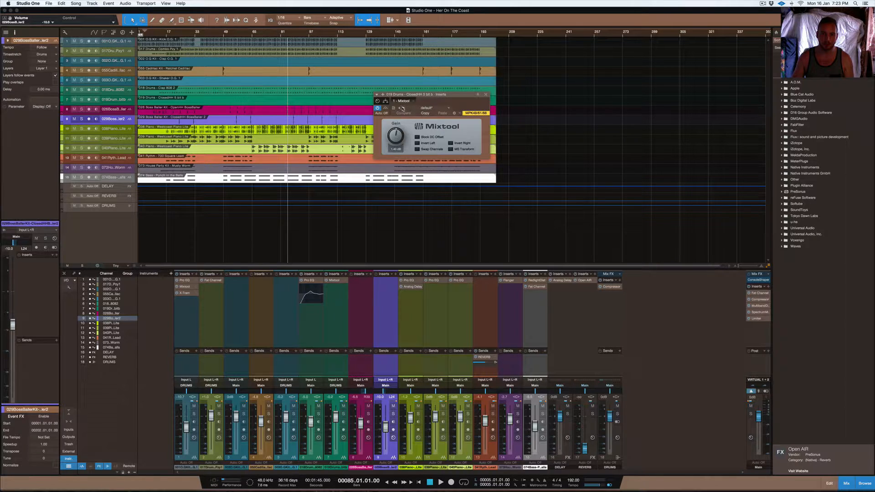
{"action": "left_click", "coordinate": [486, 94]}
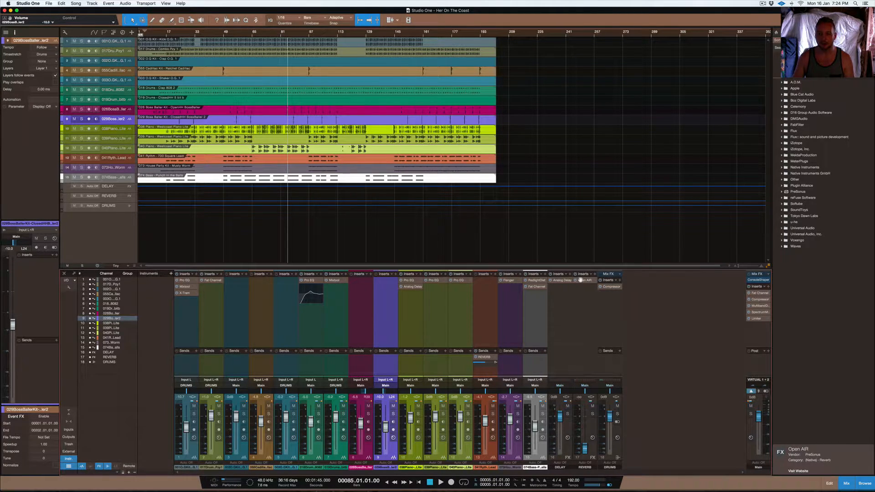
{"action": "left_click", "coordinate": [560, 283]}
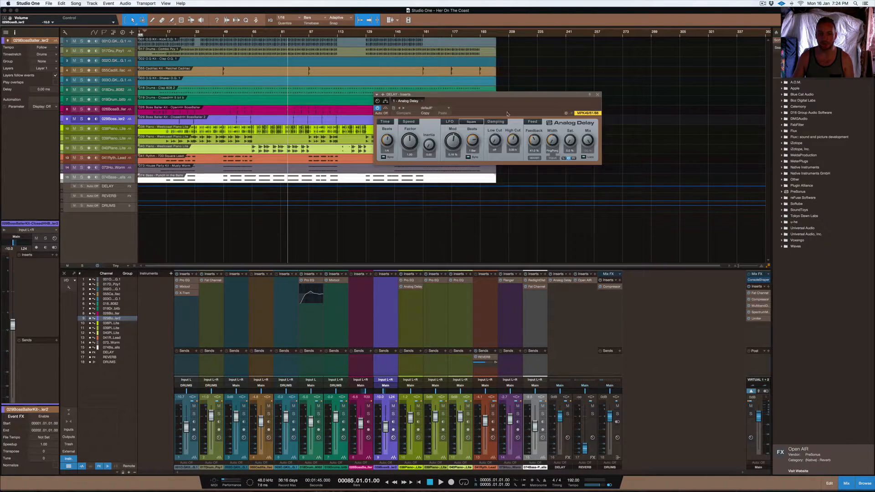
{"action": "left_click", "coordinate": [599, 97]}
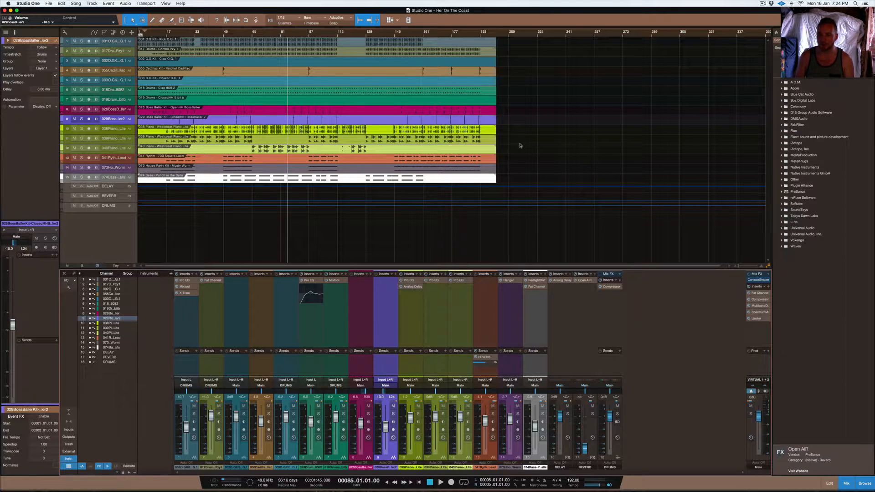
Step: Examine the settings of the Compressor, Multiband Dynamics and Fat Channel inserts on the main output
{"action": "left_click", "coordinate": [760, 300]}
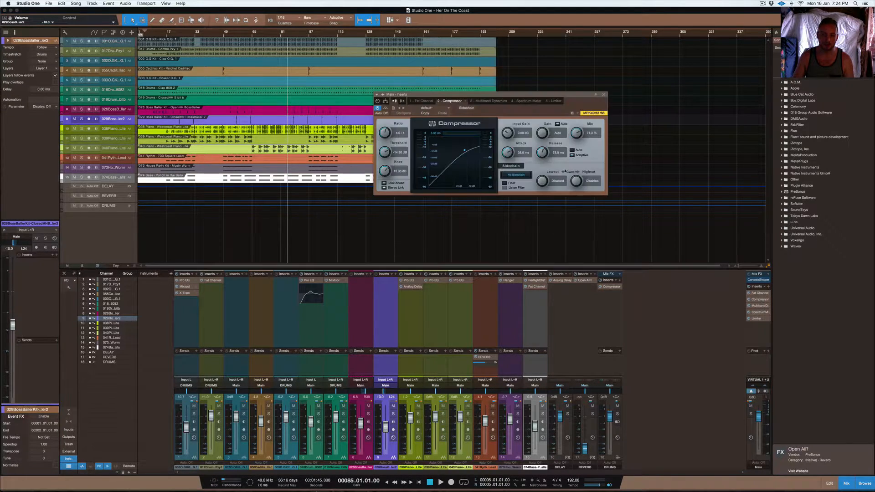
{"action": "left_click", "coordinate": [604, 96]}
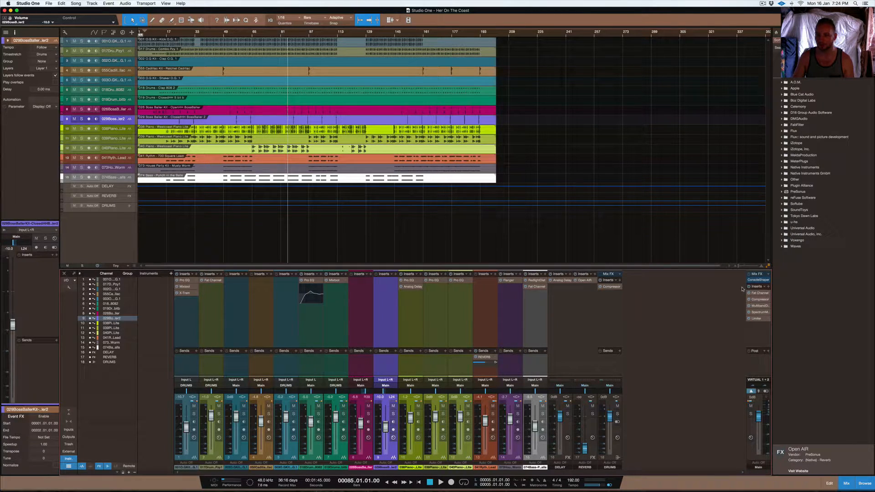
{"action": "left_click", "coordinate": [760, 306]}
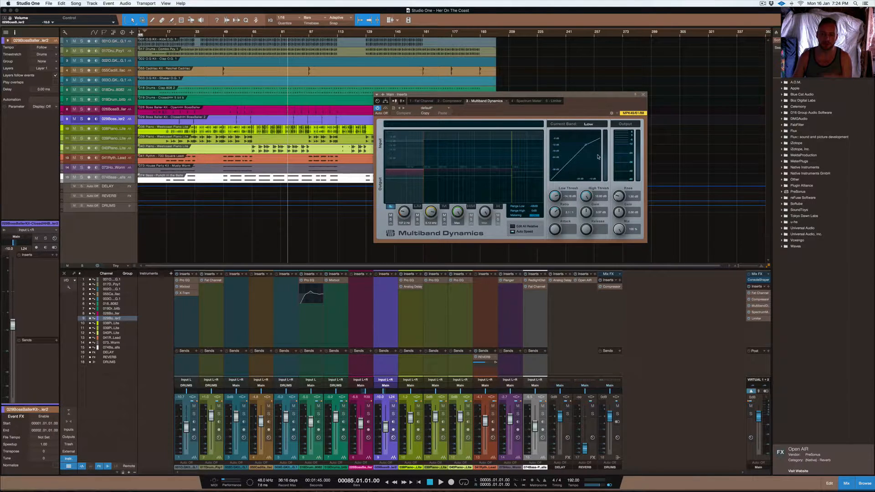
{"action": "left_click", "coordinate": [644, 95]}
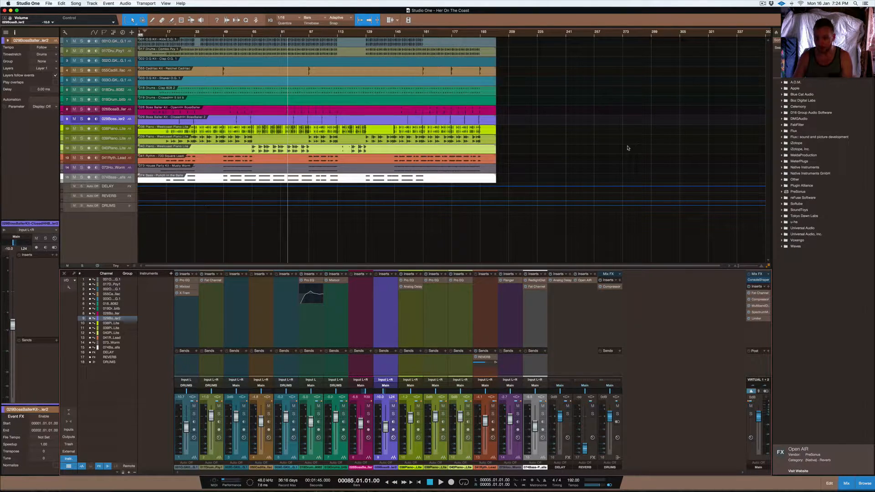
{"action": "left_click", "coordinate": [755, 294]}
{"action": "left_click_drag", "start_coordinate": [542, 95], "coordinate": [539, 101]}
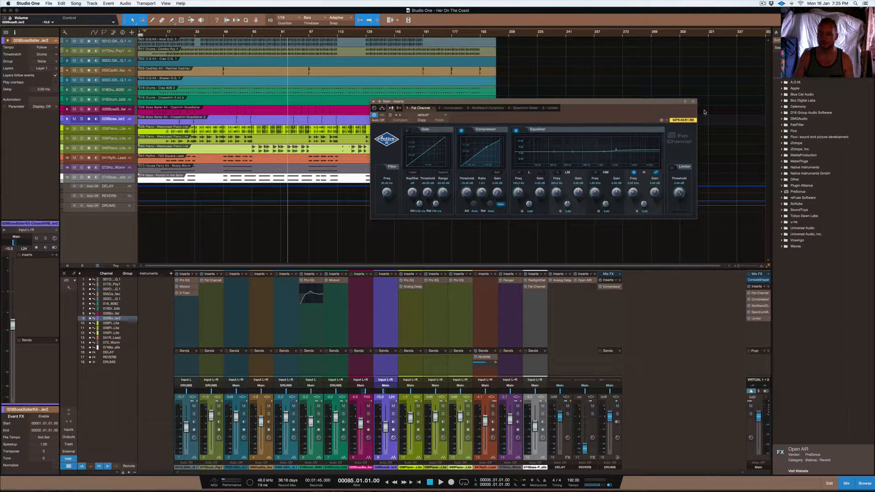
{"action": "left_click", "coordinate": [693, 101]}
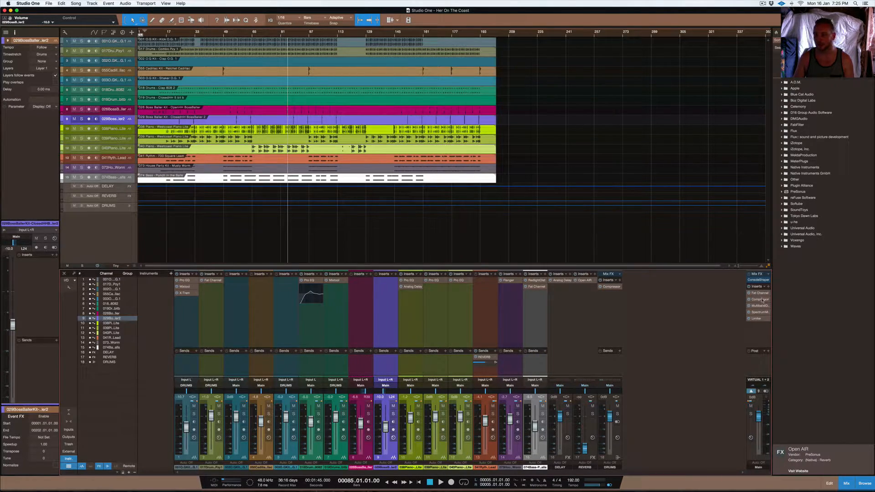
Step: Examine the main output's Spectrum Meter, enlarging its lower graph, and view the Limiter settings
{"action": "left_click", "coordinate": [759, 312]}
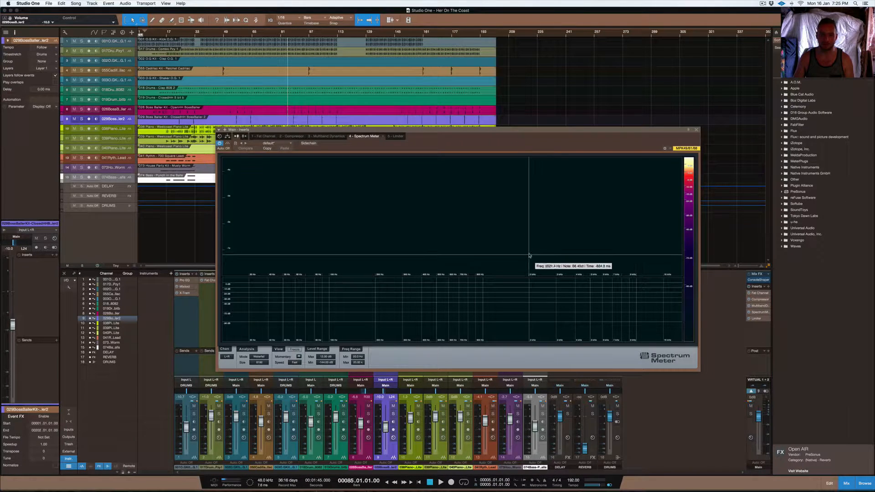
{"action": "left_click_drag", "start_coordinate": [493, 277], "coordinate": [488, 241]}
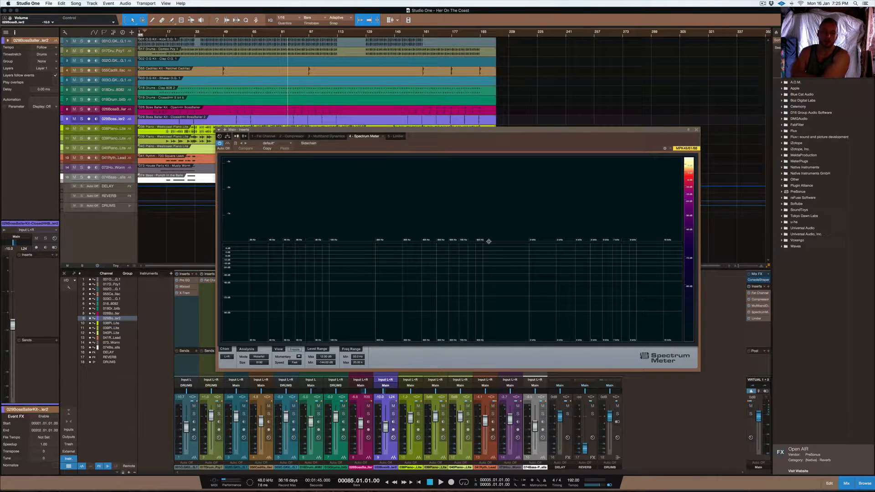
{"action": "left_click", "coordinate": [696, 131]}
{"action": "left_click", "coordinate": [757, 318]}
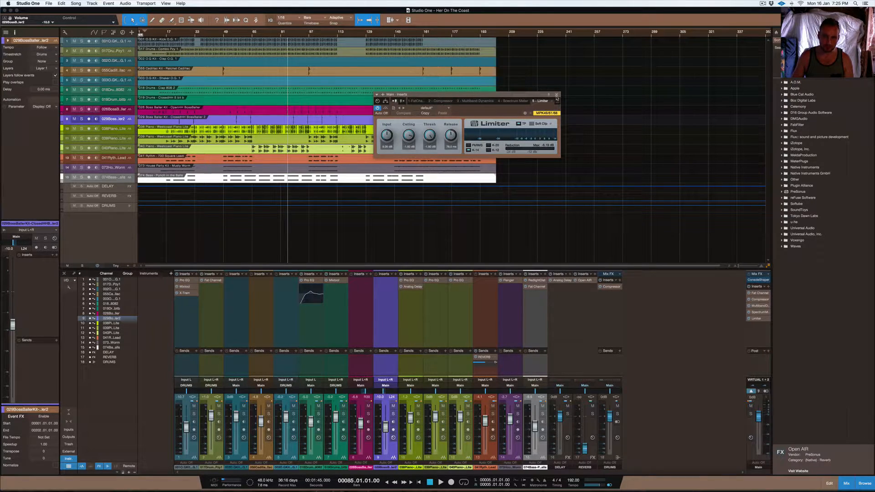
{"action": "left_click", "coordinate": [557, 94]}
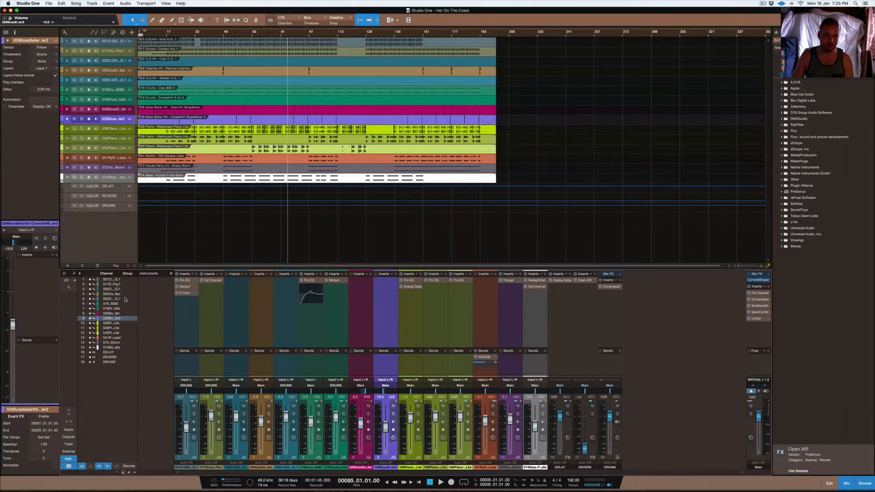
Step: Expand the inserts on the kick, combo drum and three piano channels to view their Pro EQ, Fat Channel and Analog Delay settings
{"action": "left_click", "coordinate": [196, 281]}
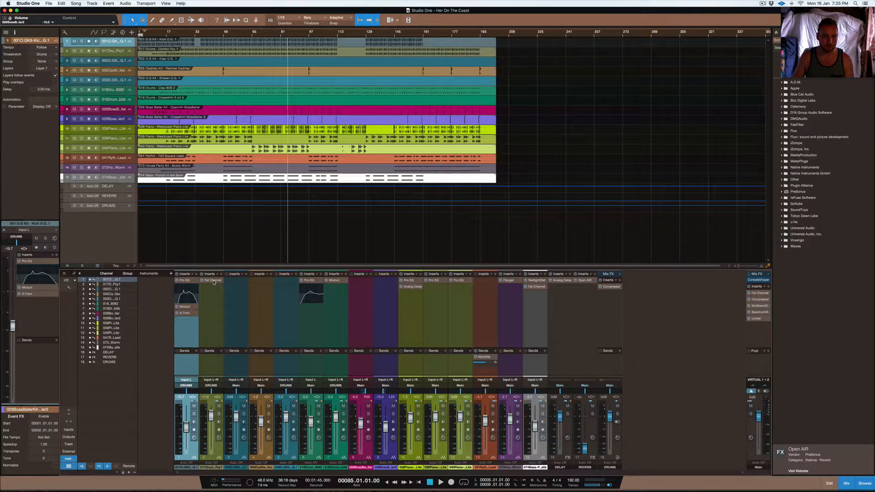
{"action": "left_click", "coordinate": [214, 281]}
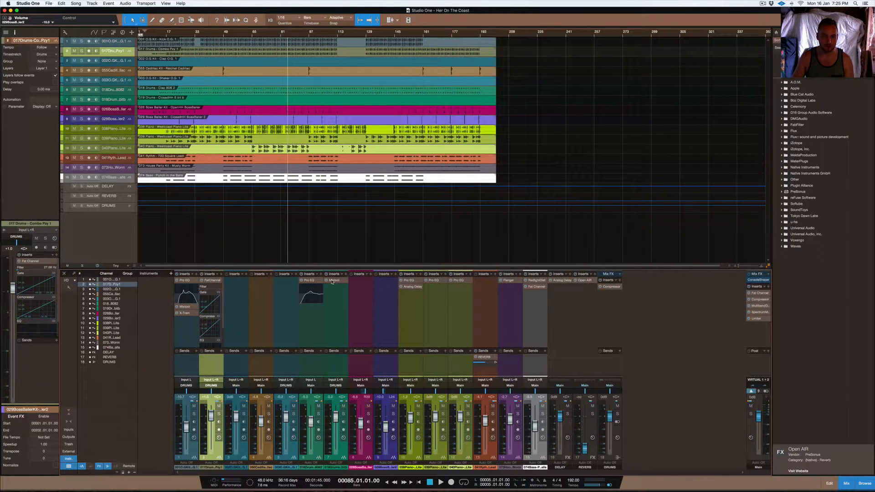
{"action": "left_click", "coordinate": [410, 281]}
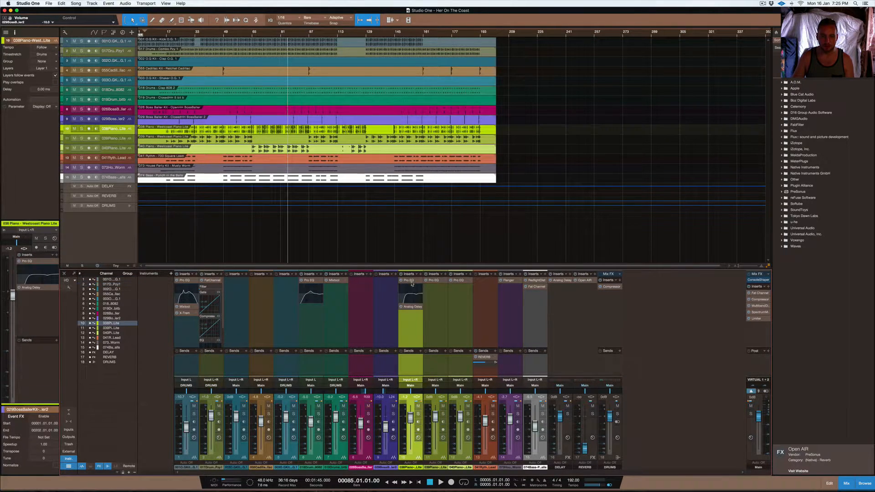
{"action": "left_click", "coordinate": [411, 307]}
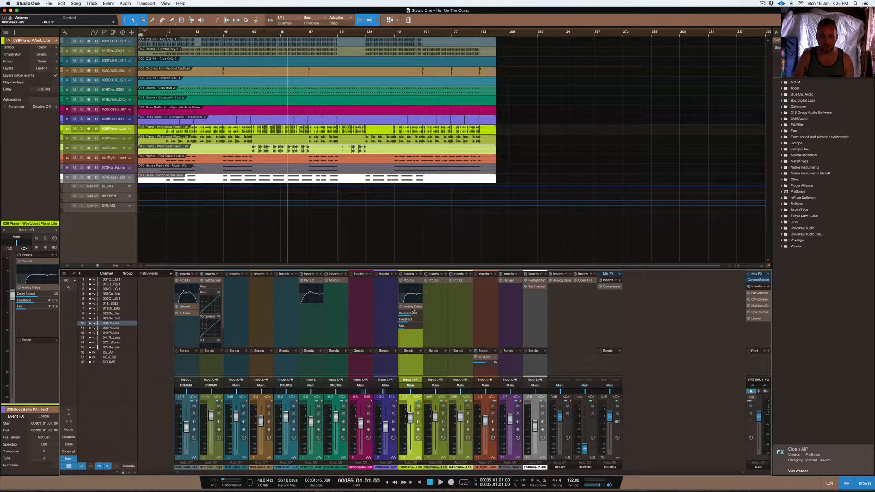
{"action": "left_click", "coordinate": [440, 281]}
{"action": "left_click", "coordinate": [459, 281]}
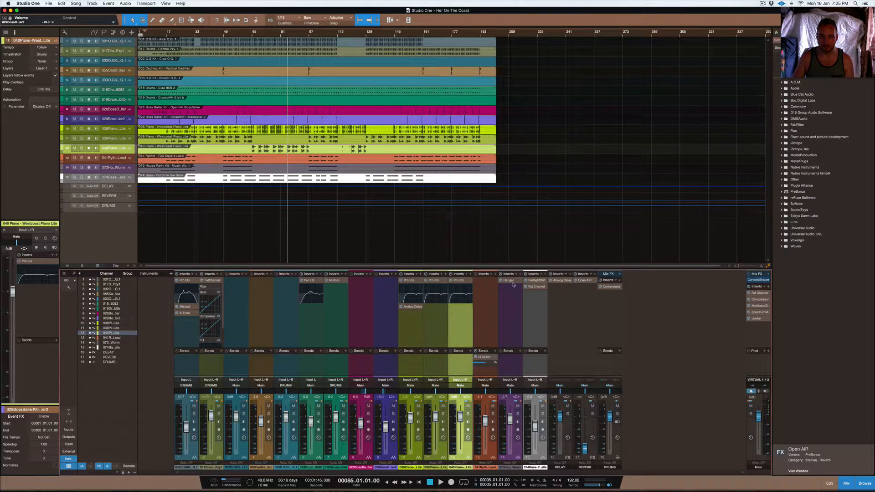
Step: View the expanded Flanger insert, the bass channel's RedlightDist and Fat Channel, Open AIR on REVERB, and the Compressor on DRUMS
{"action": "left_click", "coordinate": [508, 281]}
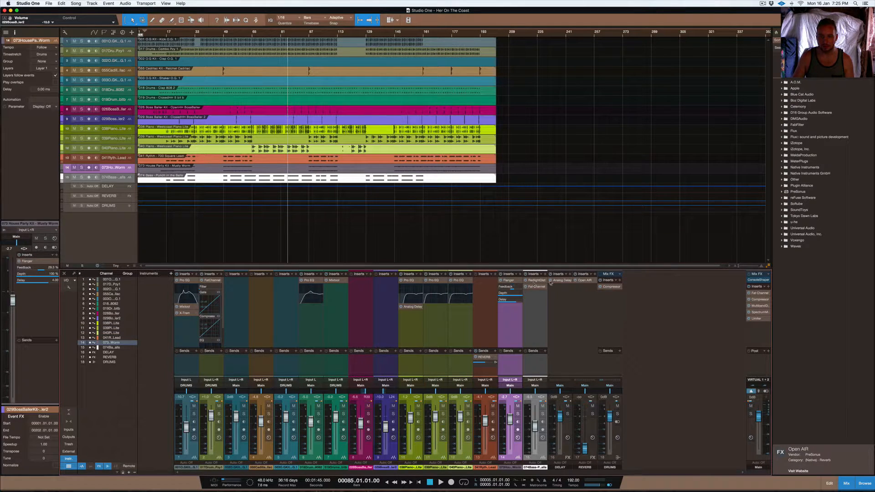
{"action": "left_click", "coordinate": [519, 282]}
{"action": "left_click", "coordinate": [537, 281]}
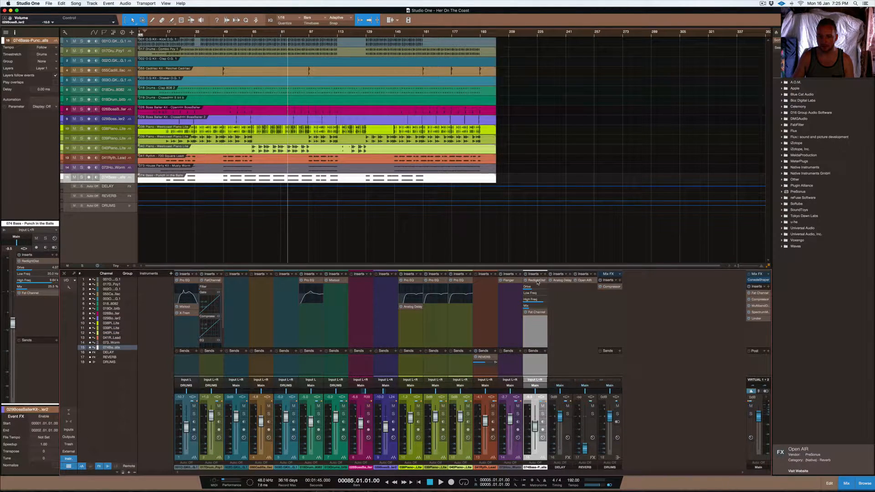
{"action": "left_click", "coordinate": [537, 281]}
{"action": "left_click", "coordinate": [536, 287]}
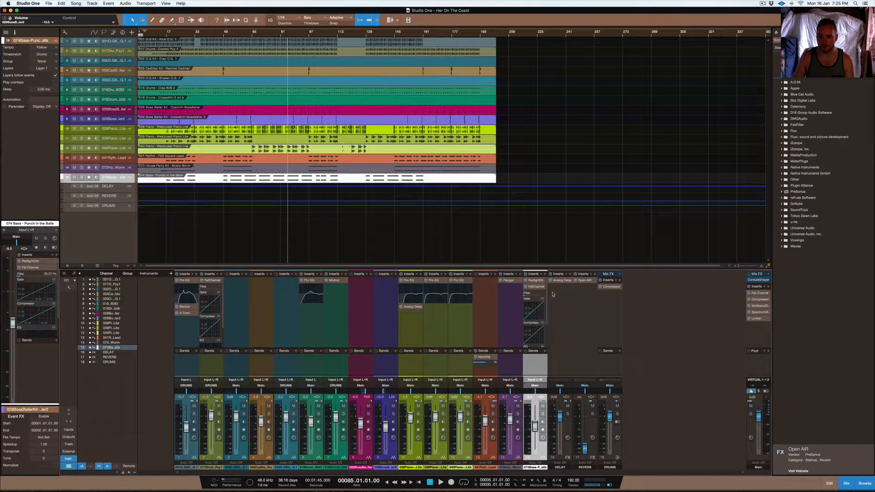
{"action": "left_click", "coordinate": [586, 281]}
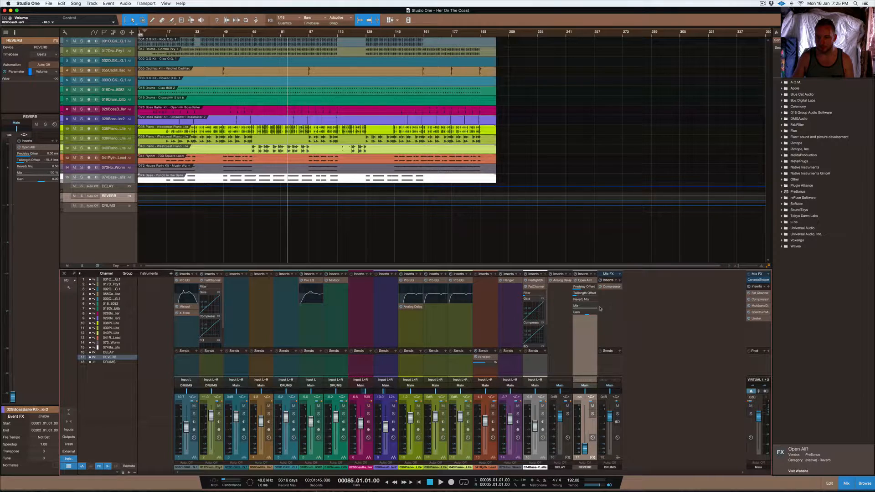
{"action": "left_click", "coordinate": [612, 287]}
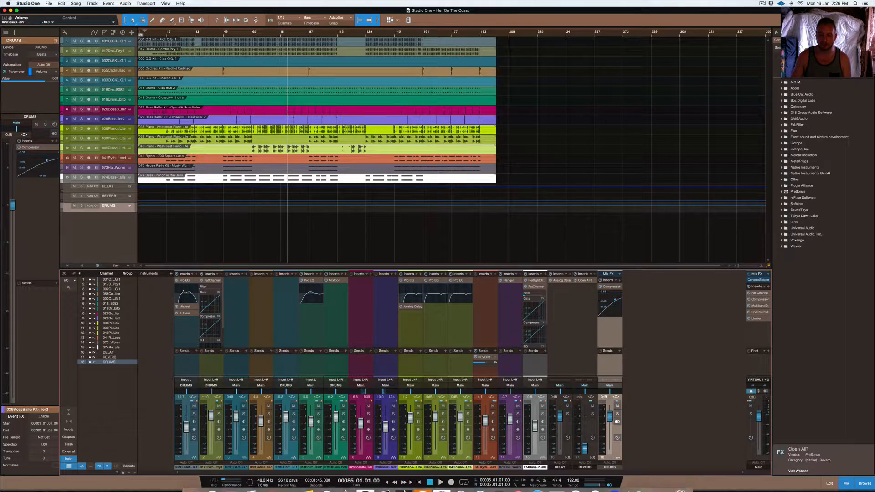
Step: Switch to the Apollo Console, view the HW Return Unison plug-in categories, and close the console
{"action": "mouse_move", "coordinate": [629, 491]}
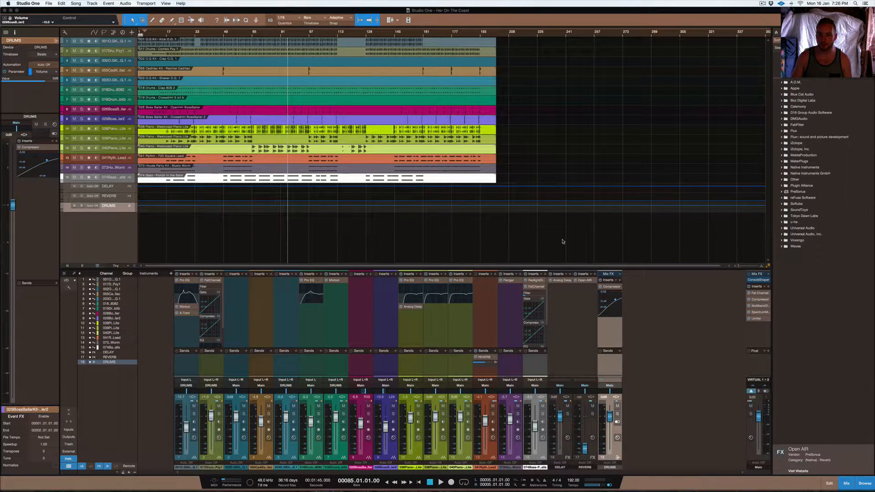
{"action": "left_click_drag", "start_coordinate": [715, 14], "coordinate": [714, 74]}
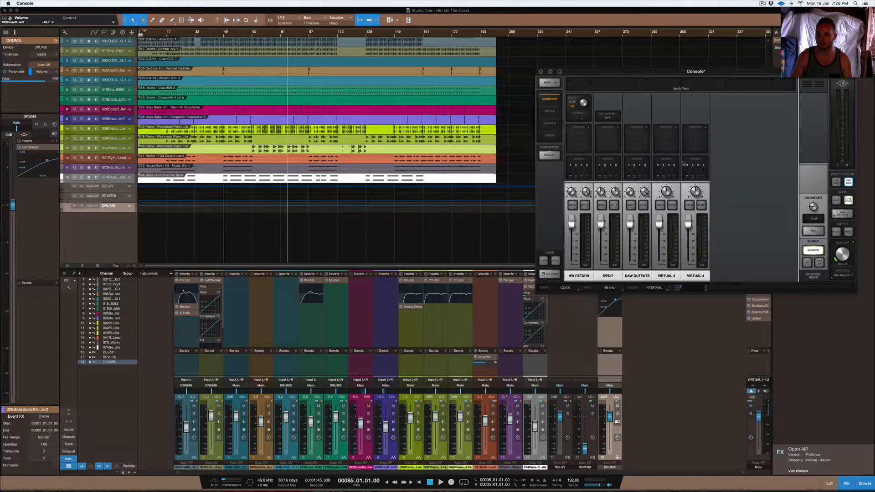
{"action": "left_click", "coordinate": [587, 114]}
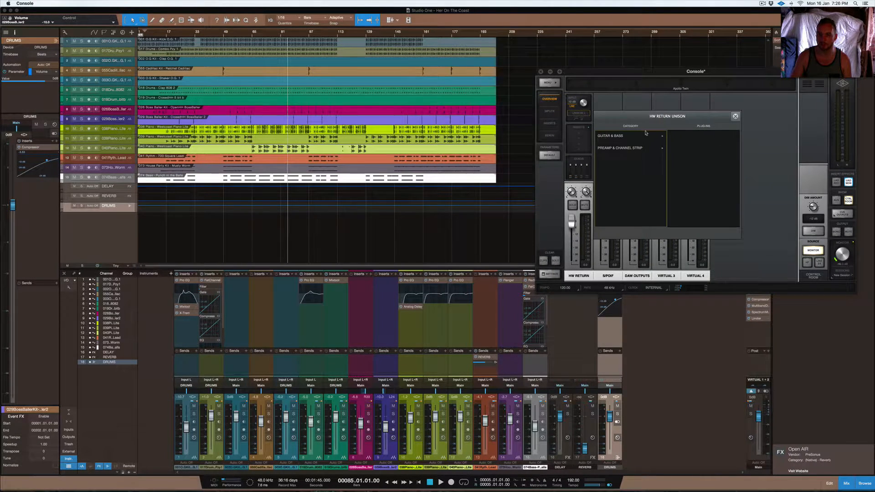
{"action": "left_click", "coordinate": [736, 117]}
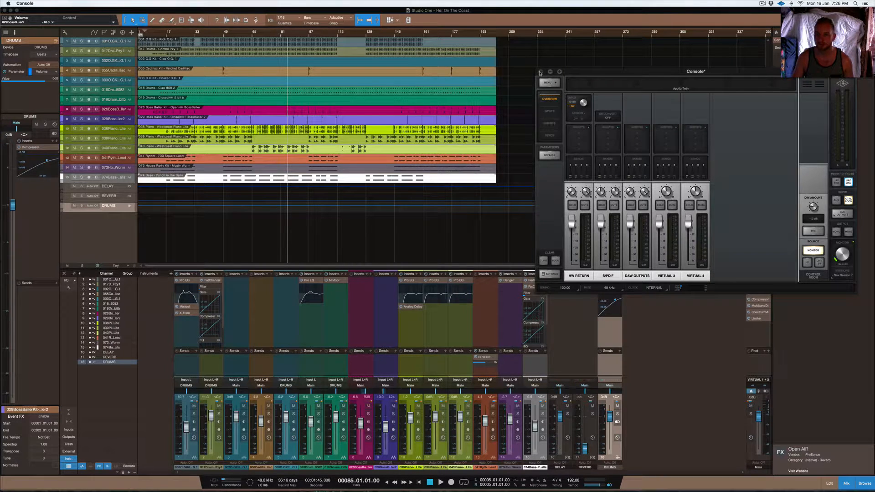
{"action": "left_click", "coordinate": [541, 72]}
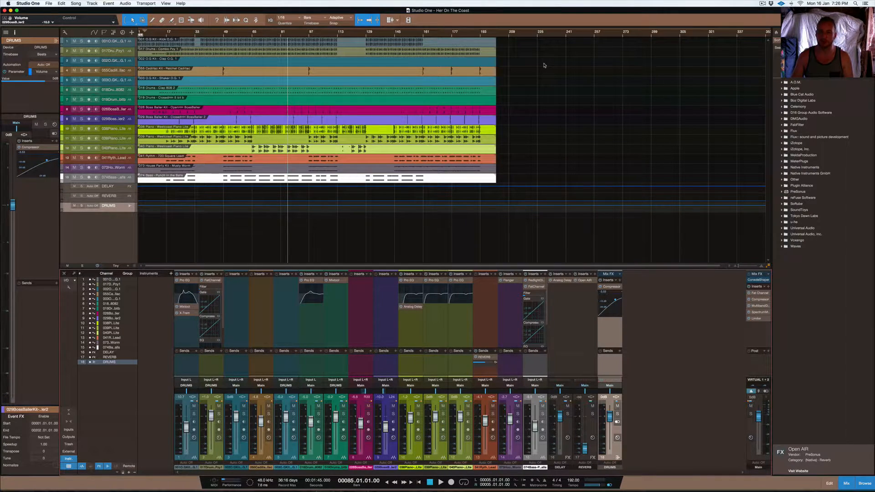
Step: Hide the browser and zoom the arrangement so the full song fills more of the timeline
{"action": "left_click", "coordinate": [864, 484]}
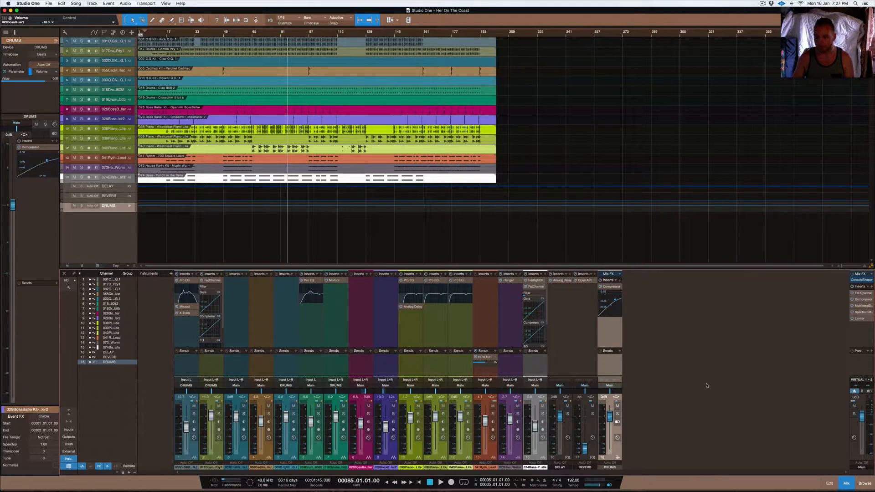
{"action": "scroll", "coordinate": [622, 178], "scroll_direction": "up", "scroll_amount": 5}
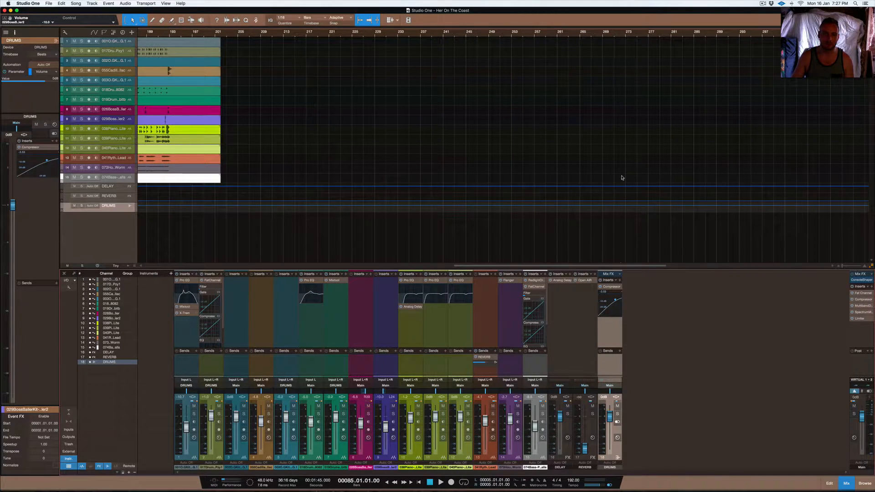
{"action": "scroll", "coordinate": [623, 178], "scroll_direction": "down", "scroll_amount": 5}
{"action": "scroll", "coordinate": [623, 177], "scroll_direction": "down", "scroll_amount": 1}
{"action": "scroll", "coordinate": [622, 177], "scroll_direction": "up", "scroll_amount": 2}
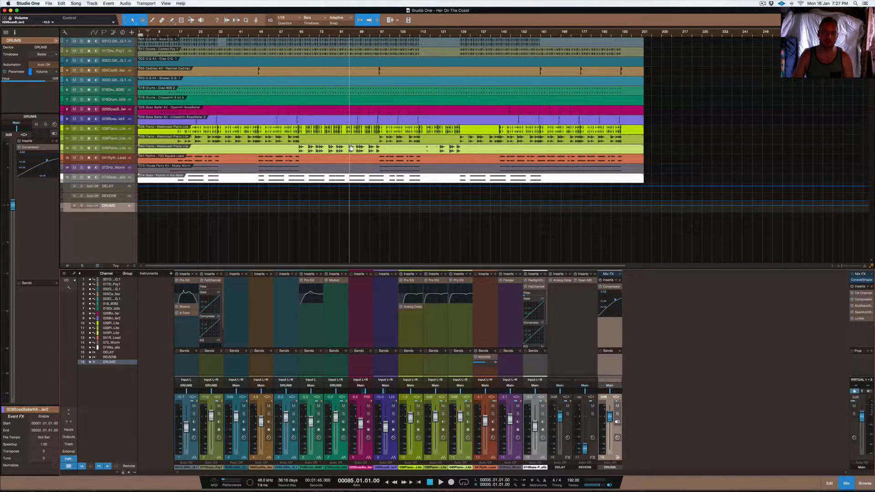
Step: Play the song from the beginning and check the volume fader of the second piano channel
{"action": "key", "text": "comma"}
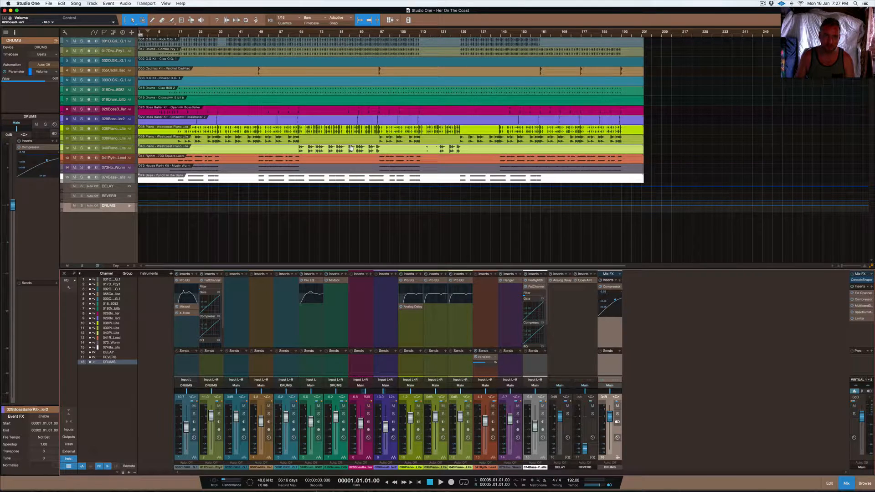
{"action": "key", "text": "space"}
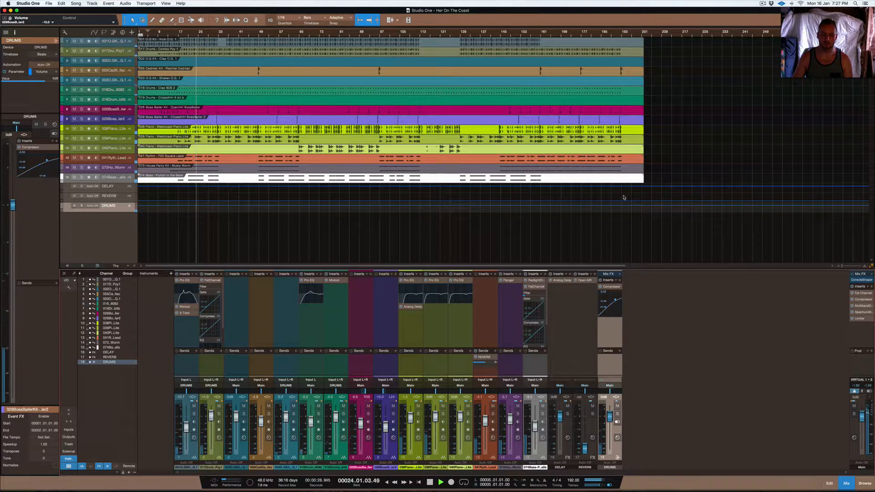
{"action": "left_click_drag", "start_coordinate": [436, 416], "coordinate": [436, 416]}
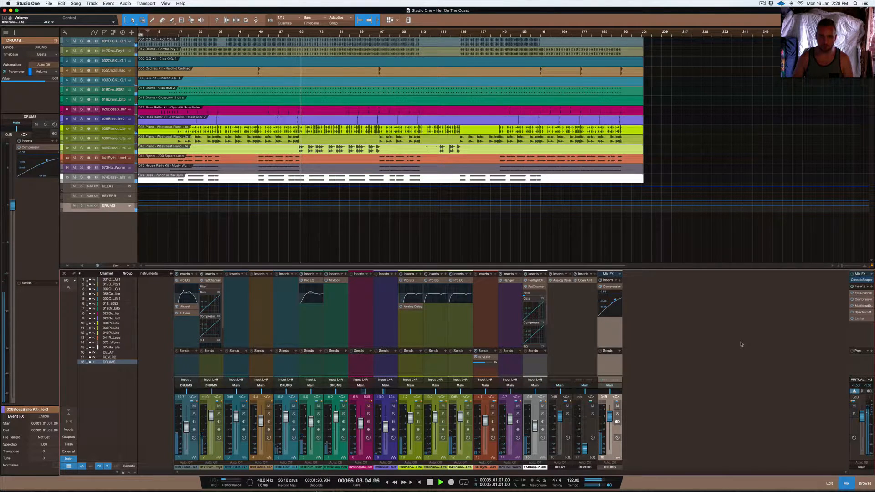
Step: Stop playback and color the seven drum tracks, from the kick on track 1 to track 7, blue
{"action": "key", "text": "space"}
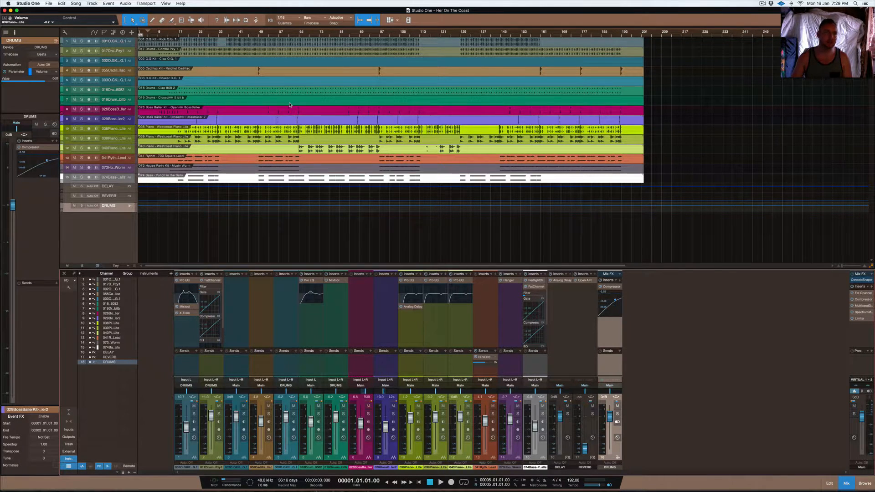
{"action": "left_click", "coordinate": [115, 101]}
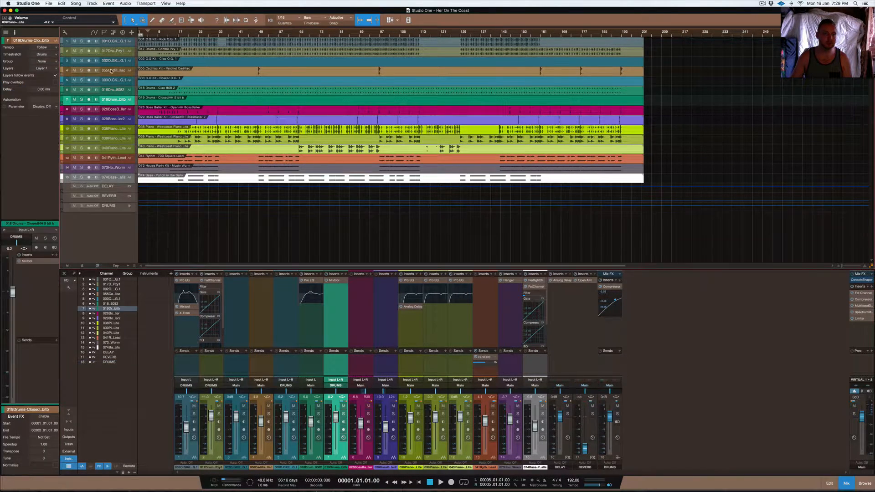
{"action": "left_click", "coordinate": [113, 45], "text": "shift"}
{"action": "left_click", "coordinate": [63, 42]}
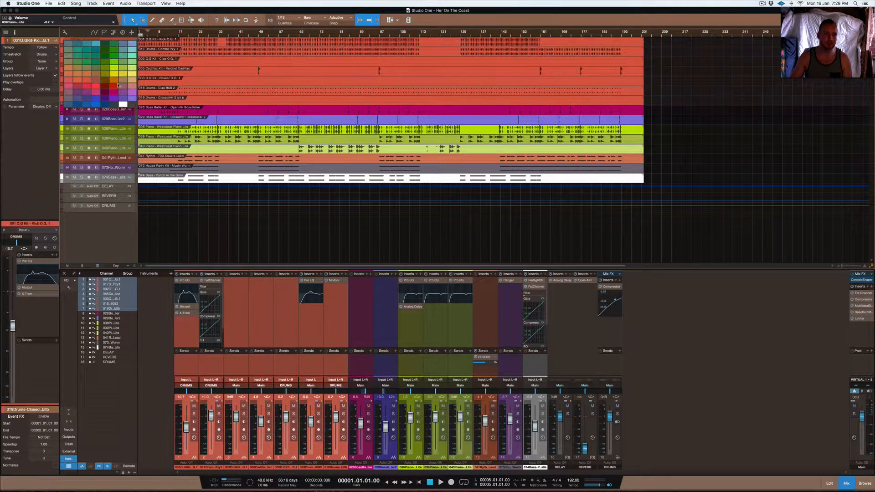
{"action": "left_click", "coordinate": [109, 70]}
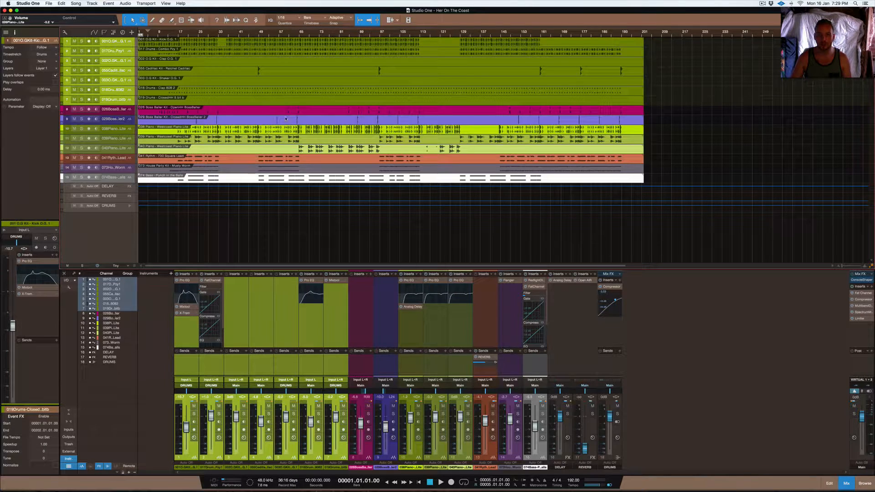
{"action": "left_click", "coordinate": [63, 41]}
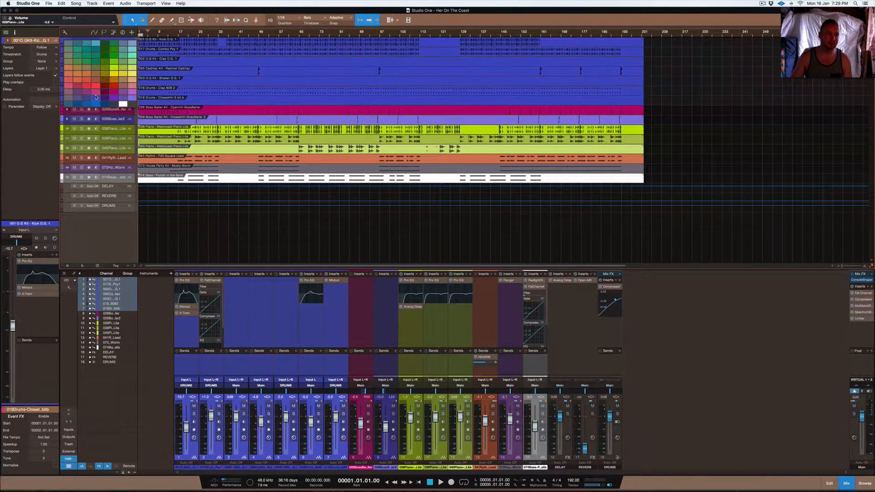
{"action": "left_click", "coordinate": [94, 99]}
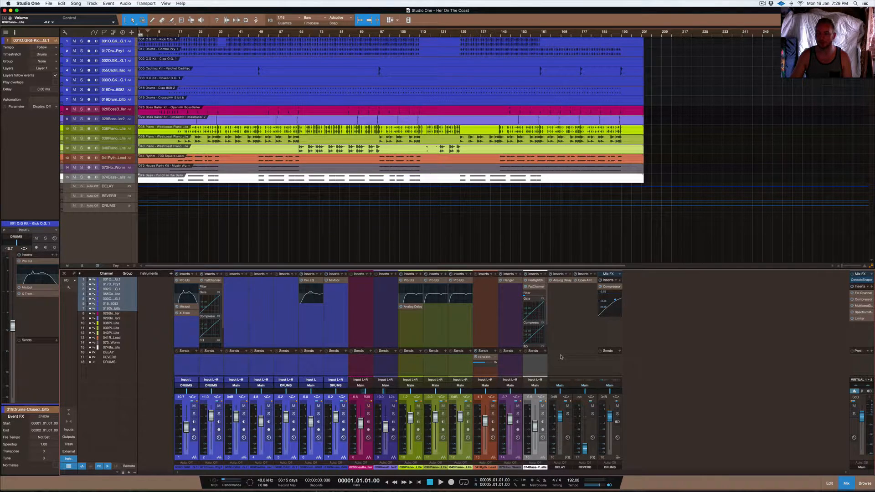
Step: Open the Spectrum Meter insert on the main output and enlarge the level graph beneath its waterfall display
{"action": "double_click", "coordinate": [853, 320]}
{"action": "left_click", "coordinate": [557, 94]}
{"action": "double_click", "coordinate": [854, 312]}
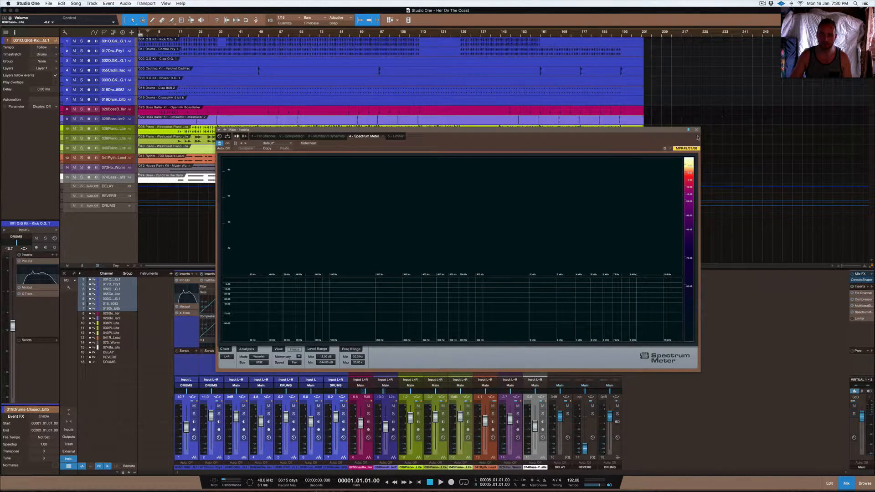
{"action": "left_click_drag", "start_coordinate": [513, 277], "coordinate": [517, 239]}
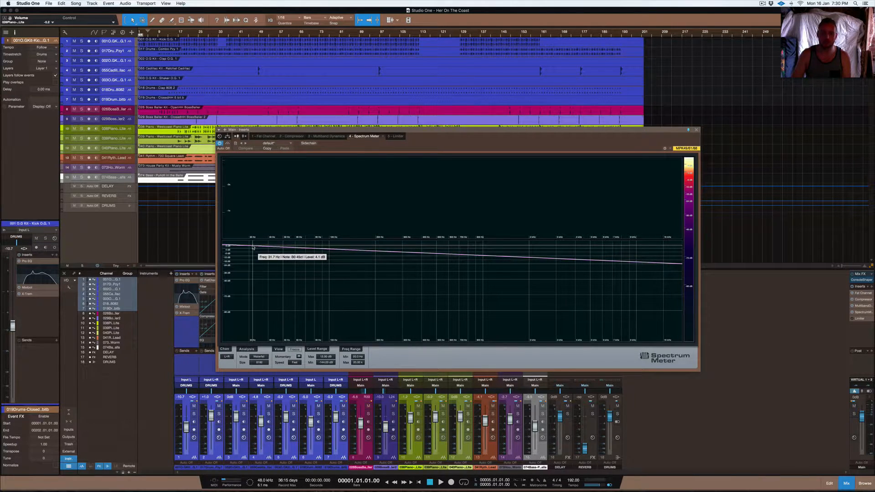
Step: Play the song from bar 25 and watch its frequencies in the Spectrum Meter's waterfall display
{"action": "left_click", "coordinate": [198, 32]}
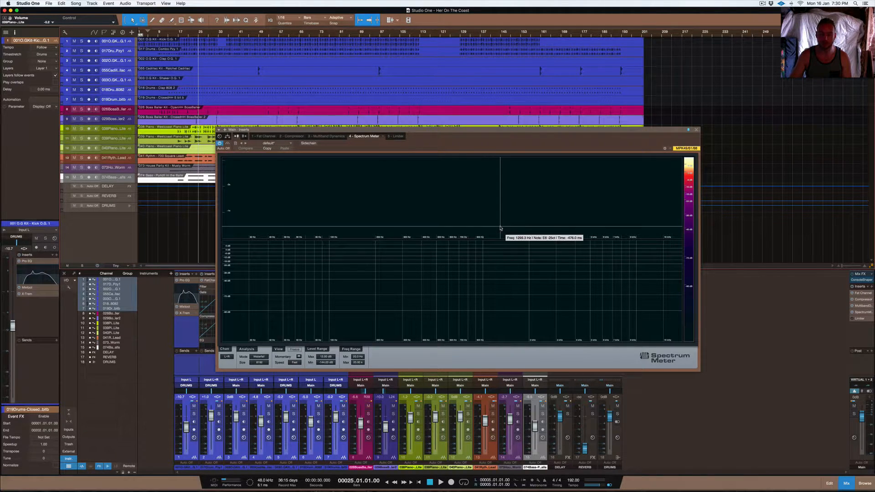
{"action": "key", "text": "space"}
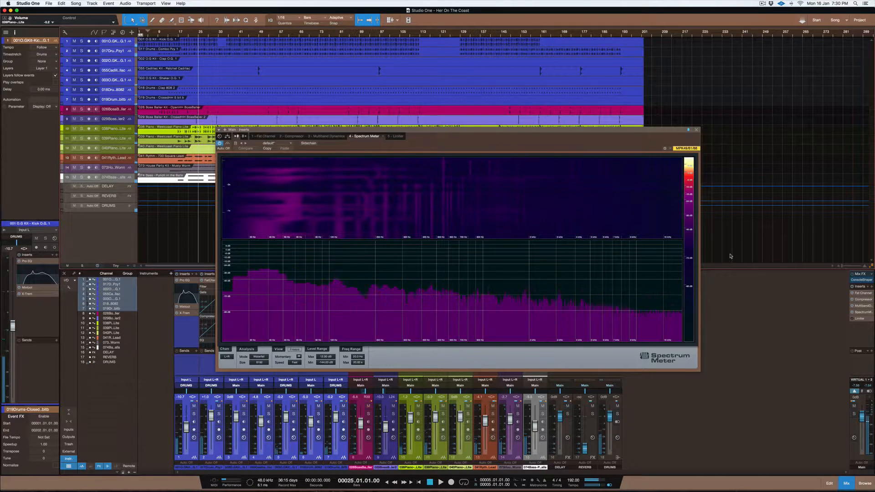
{"action": "key", "text": "space"}
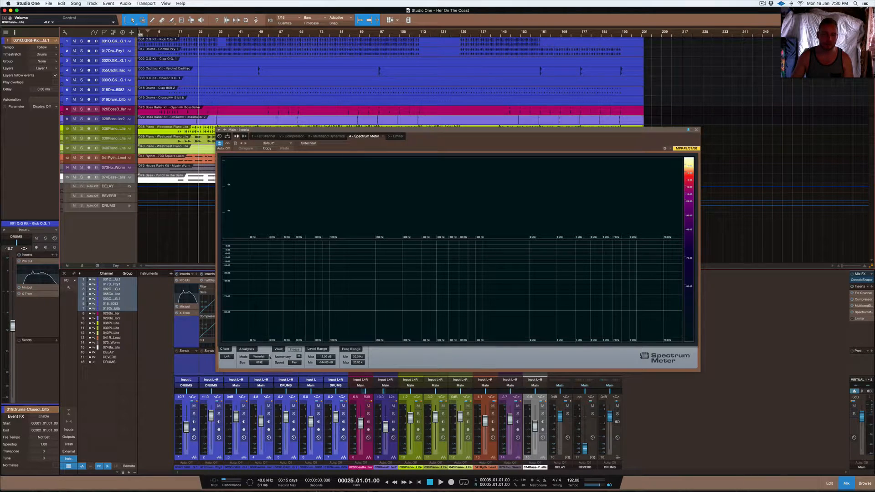
Step: View the playing mix in the Spectrum Meter's Octave and FFT analysis modes
{"action": "left_click", "coordinate": [259, 357]}
{"action": "left_click", "coordinate": [269, 358]}
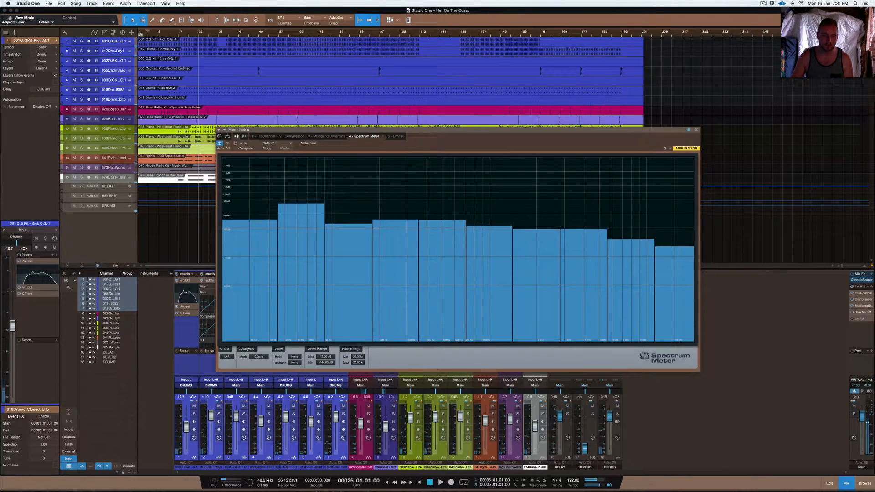
{"action": "left_click", "coordinate": [258, 357]}
{"action": "left_click", "coordinate": [264, 374]}
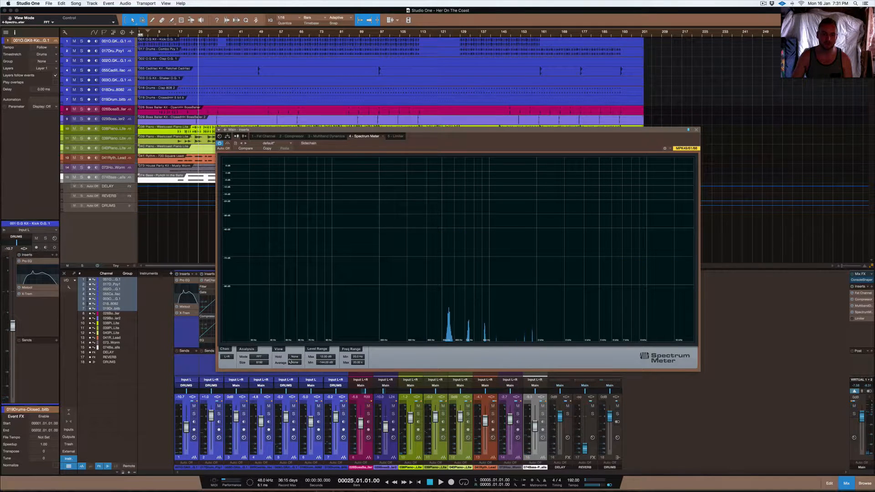
{"action": "key", "text": "space"}
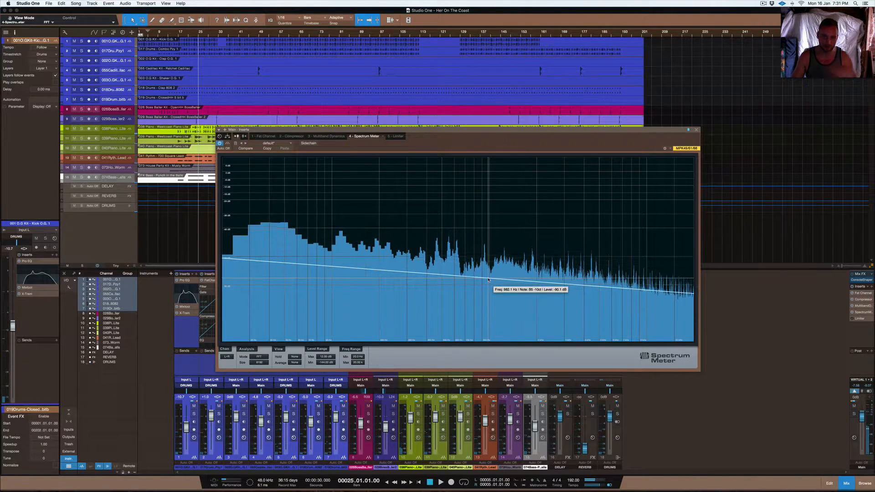
Step: Set the Spectrum Meter's analysis mode to FFT Curve and play the passage briefly to examine the curve
{"action": "left_click", "coordinate": [257, 357]}
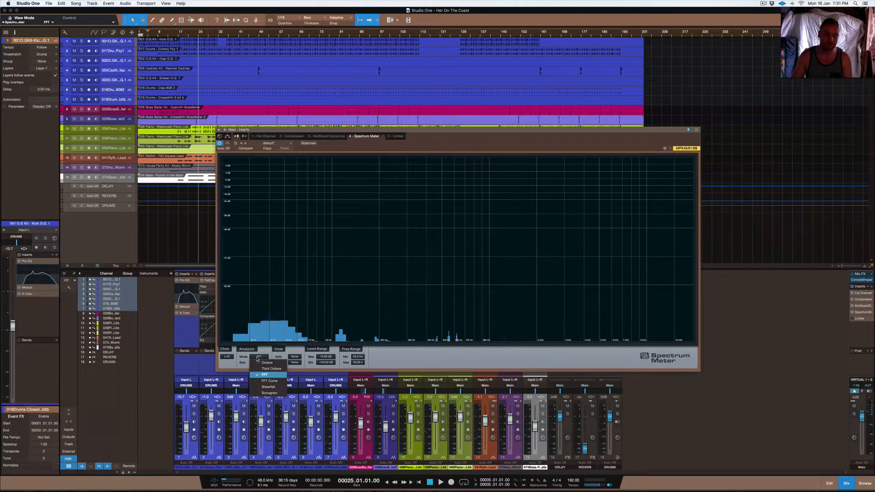
{"action": "left_click", "coordinate": [270, 381]}
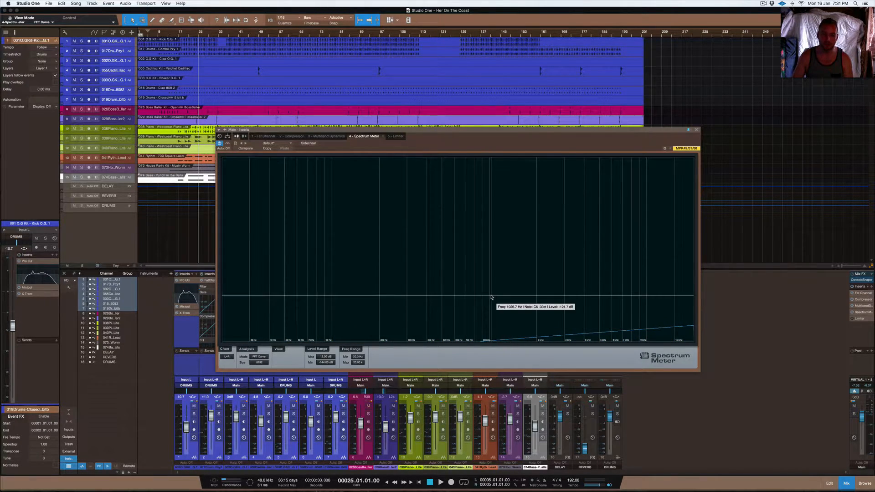
{"action": "key", "text": "space"}
{"action": "key", "text": "space"}
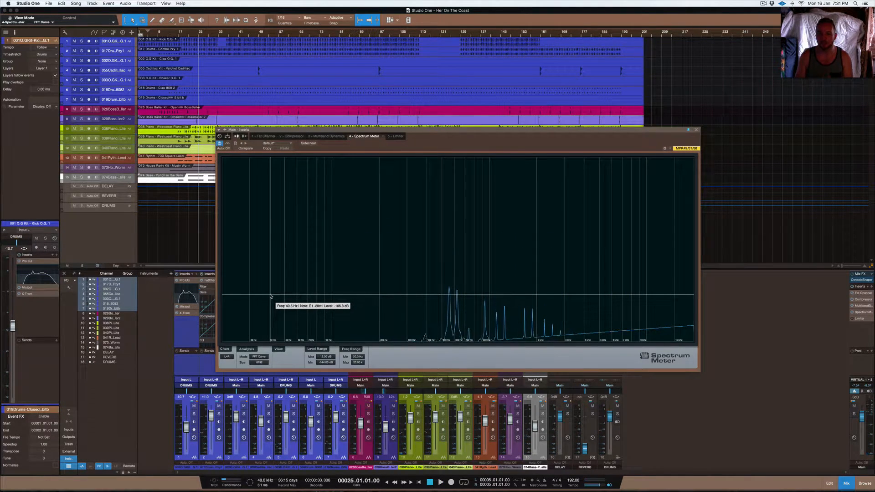
Step: Set the Spectrum Meter's analysis mode back to Waterfall and close the plug-in window
{"action": "left_click", "coordinate": [259, 357]}
{"action": "left_click", "coordinate": [268, 387]}
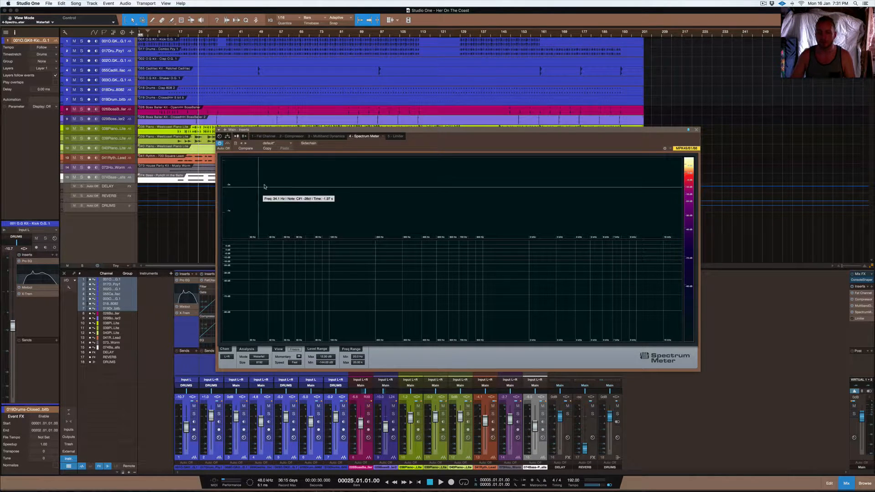
{"action": "left_click", "coordinate": [696, 129]}
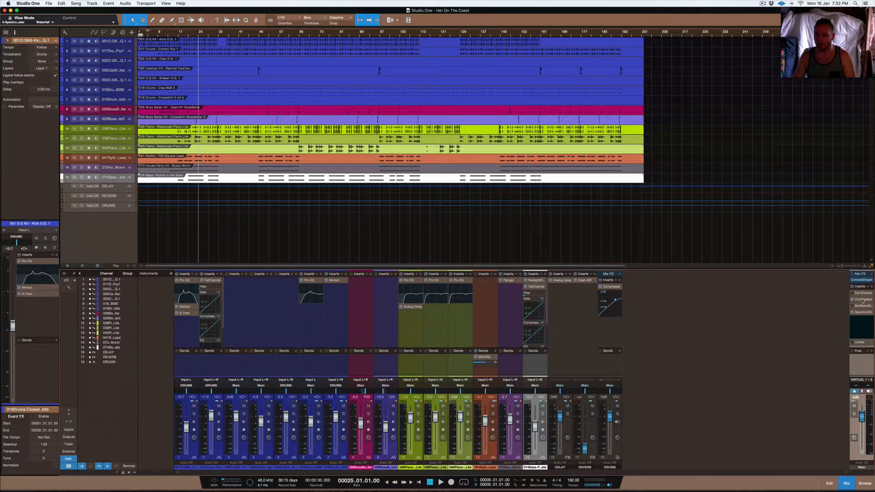
Step: Open the main output's Compressor and switch to Firefox to view the sengpielaudio BPM tempo and delay calculator page
{"action": "left_click", "coordinate": [863, 300]}
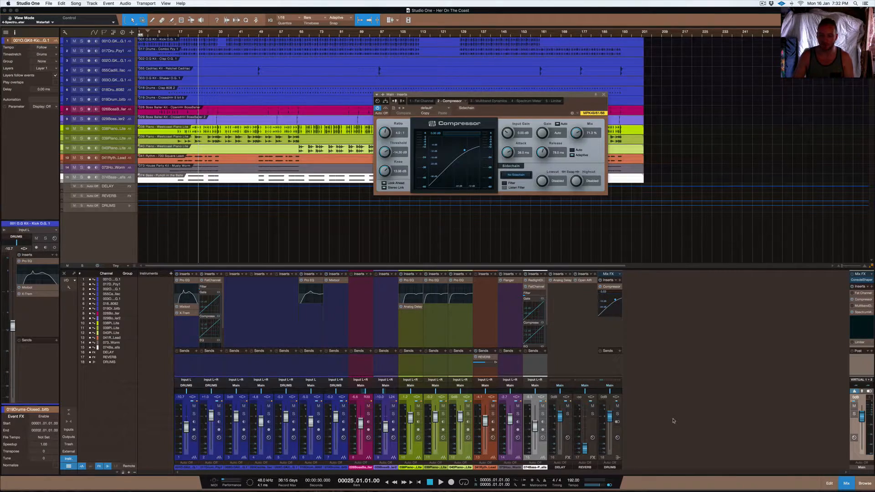
{"action": "left_click", "coordinate": [593, 481]}
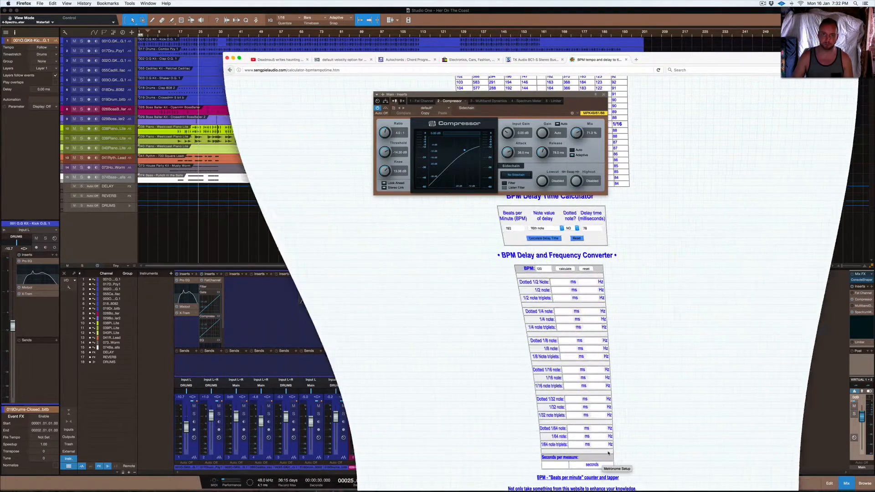
{"action": "scroll", "coordinate": [737, 320], "scroll_direction": "up", "scroll_amount": 5}
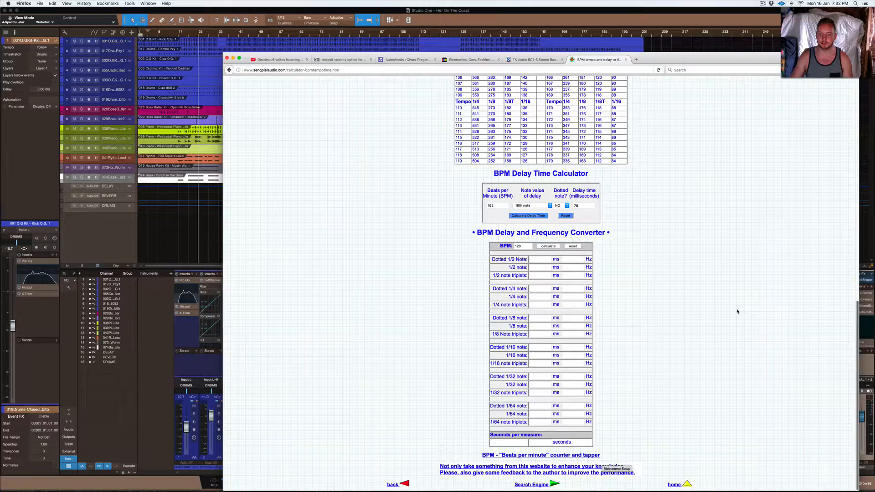
{"action": "scroll", "coordinate": [738, 311], "scroll_direction": "up", "scroll_amount": 10}
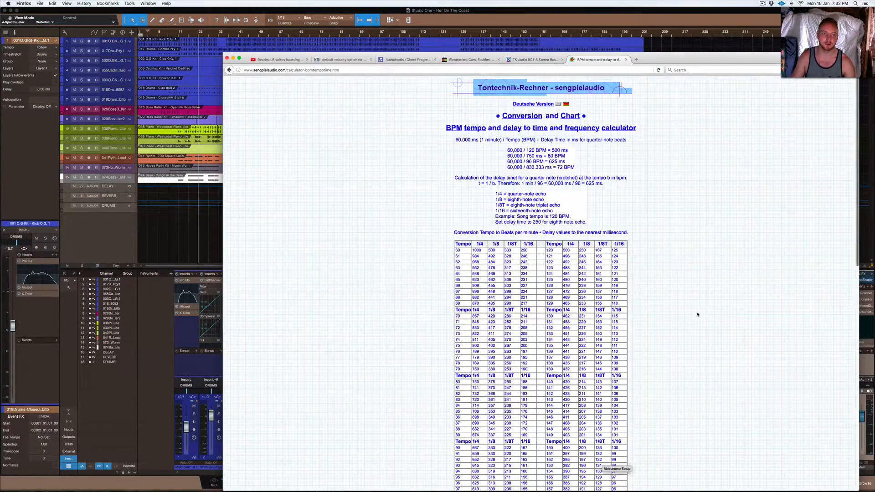
{"action": "left_click", "coordinate": [246, 70]}
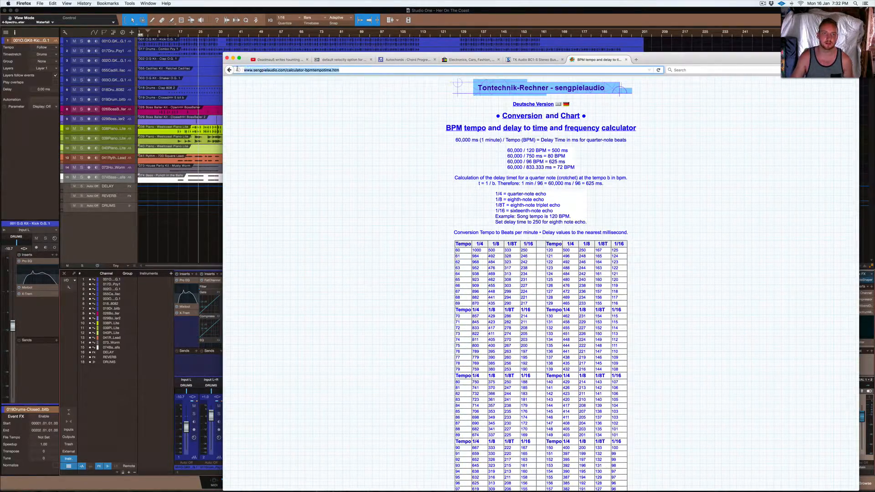
{"action": "left_click", "coordinate": [361, 70]}
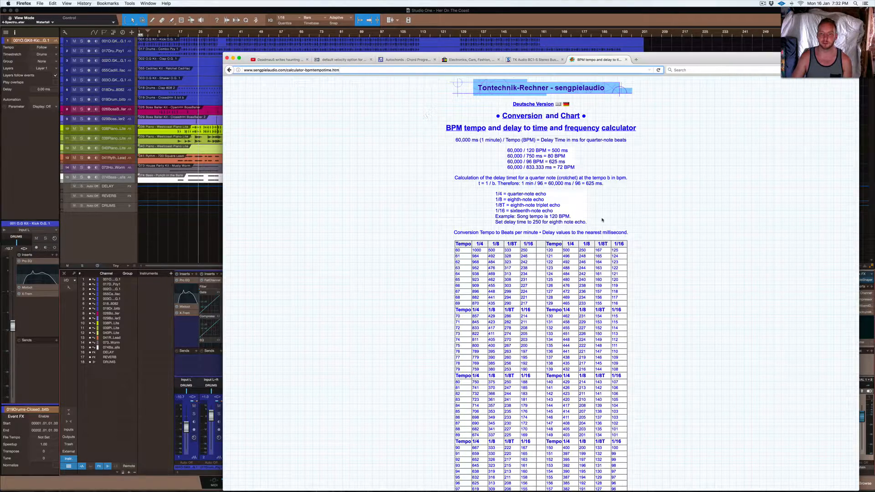
Step: Examine the tempo entry of the BPM Delay Time Calculator on the page and minimize the browser window
{"action": "scroll", "coordinate": [602, 220], "scroll_direction": "down", "scroll_amount": 15}
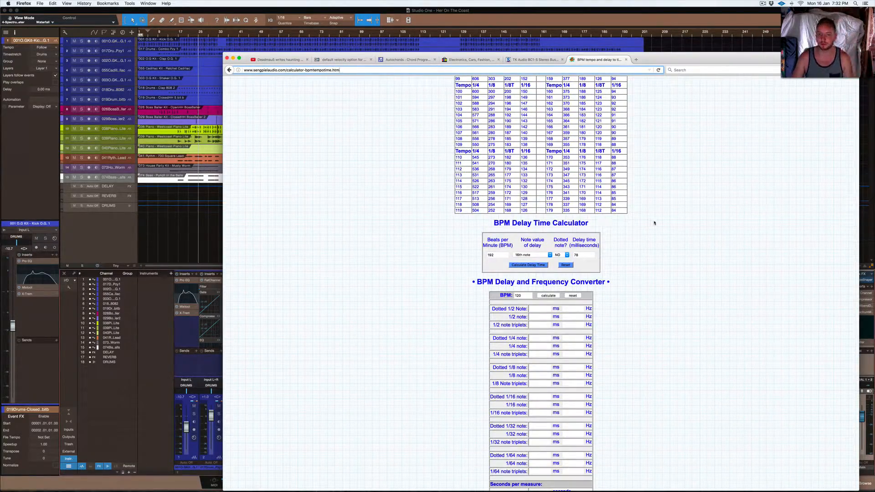
{"action": "double_click", "coordinate": [500, 256]}
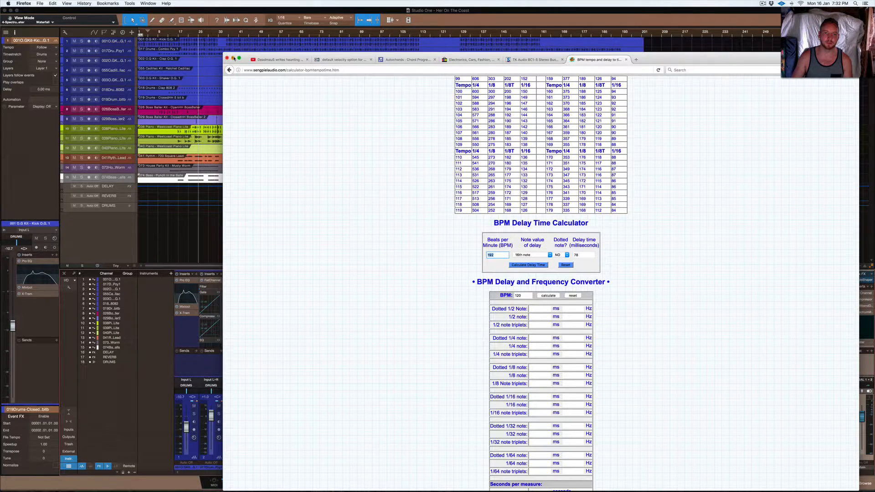
{"action": "left_click", "coordinate": [233, 58]}
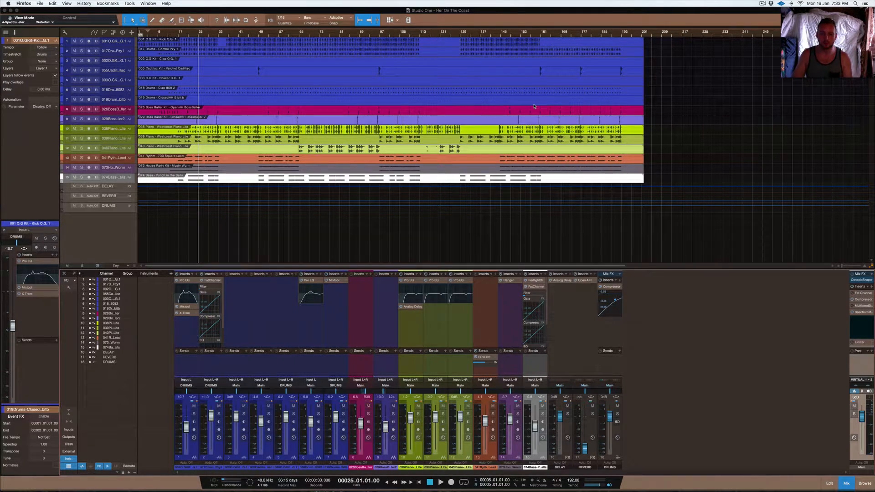
Step: Return to Studio One and move the main output's Compressor window lower over the arrangement
{"action": "left_click", "coordinate": [793, 374]}
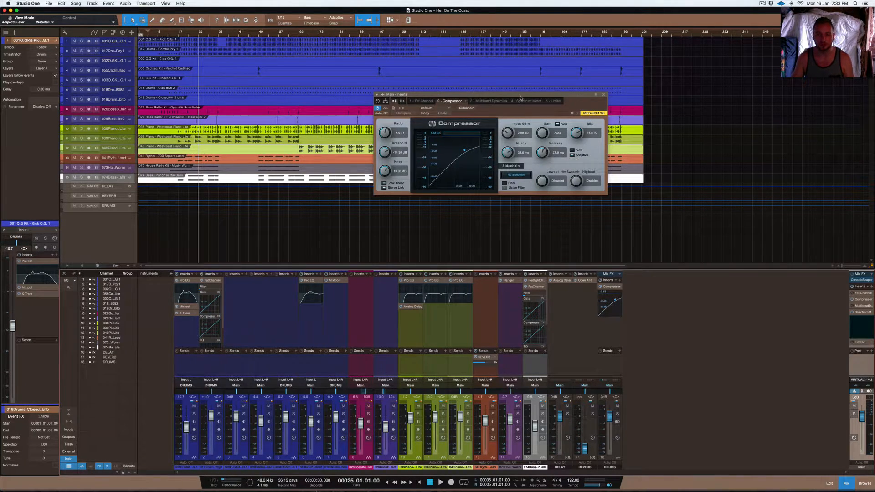
{"action": "left_click_drag", "start_coordinate": [517, 97], "coordinate": [517, 113]}
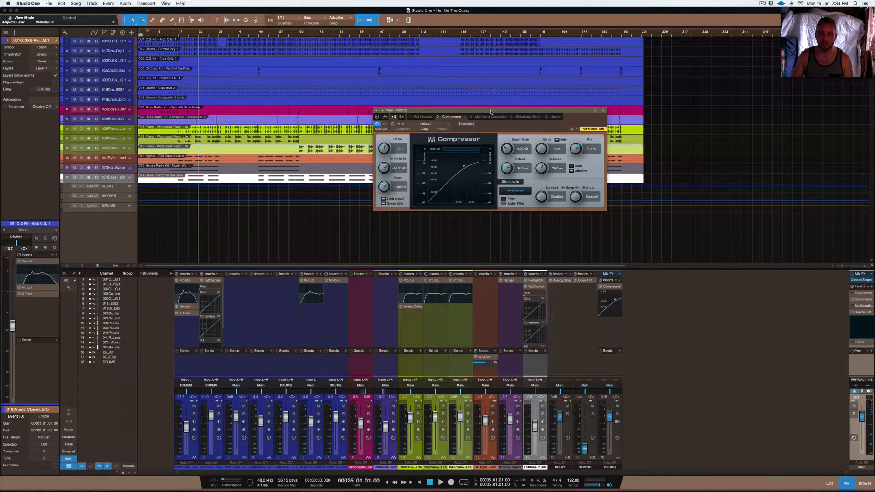
{"action": "left_click_drag", "start_coordinate": [491, 112], "coordinate": [467, 139]}
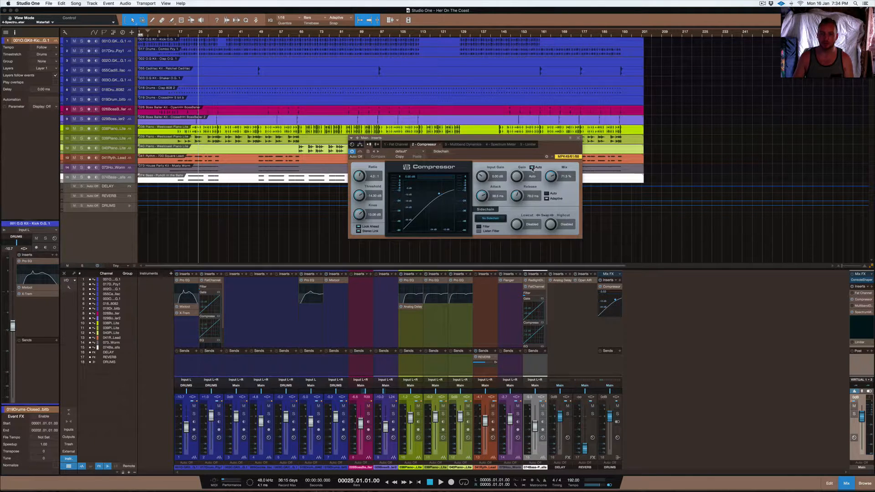
Step: Try the Compressor without auto gain and with a 149 Hz sidechain low cut, and switch the sidechain filter off again
{"action": "left_click", "coordinate": [532, 167]}
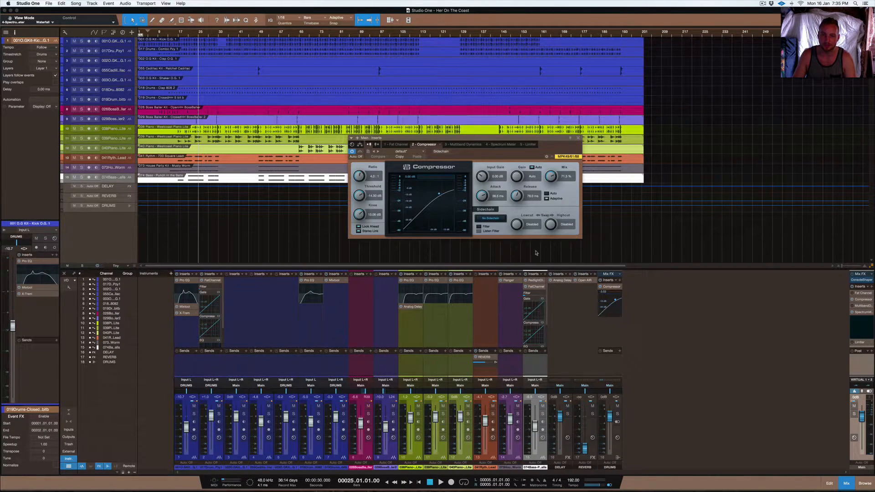
{"action": "left_click", "coordinate": [500, 220]}
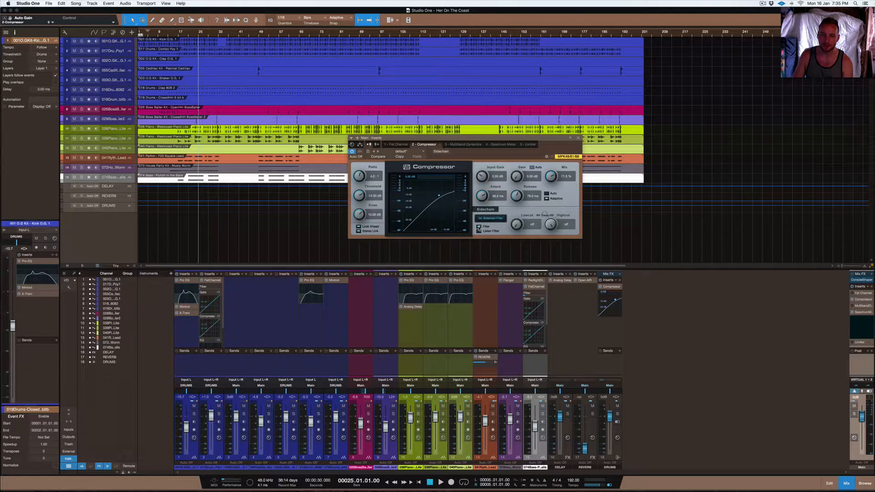
{"action": "left_click_drag", "start_coordinate": [516, 225], "coordinate": [507, 197]}
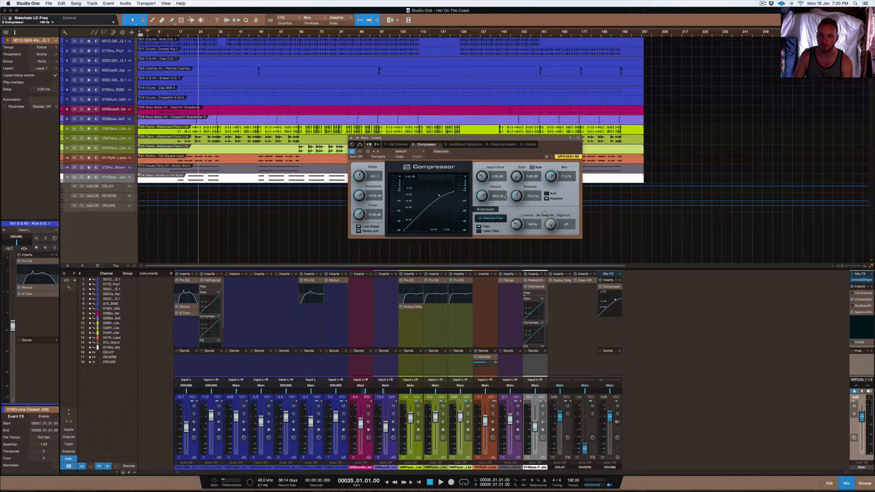
{"action": "left_click", "coordinate": [479, 227]}
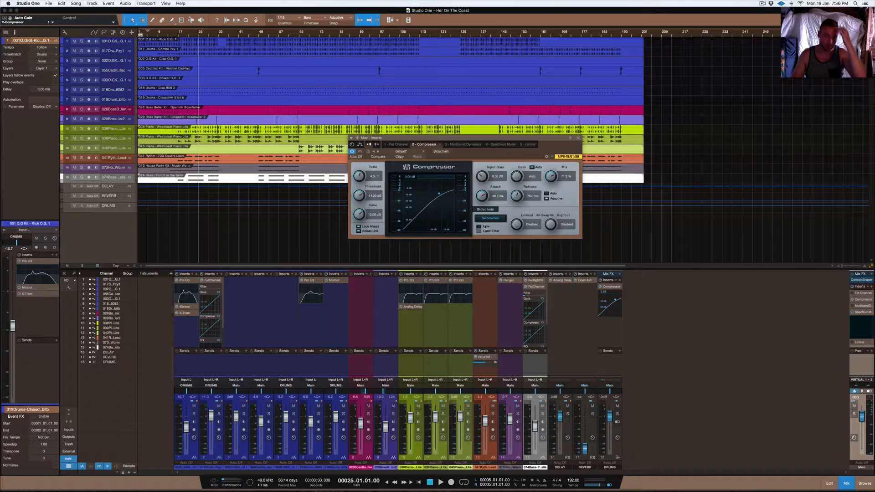
Step: Close the main output's Compressor window and play the mix from bar 25
{"action": "left_click", "coordinate": [578, 138]}
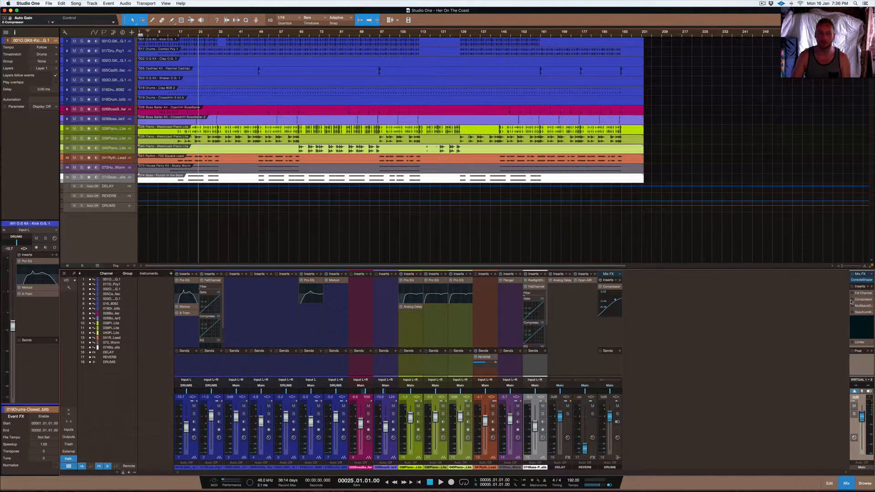
{"action": "key", "text": "space"}
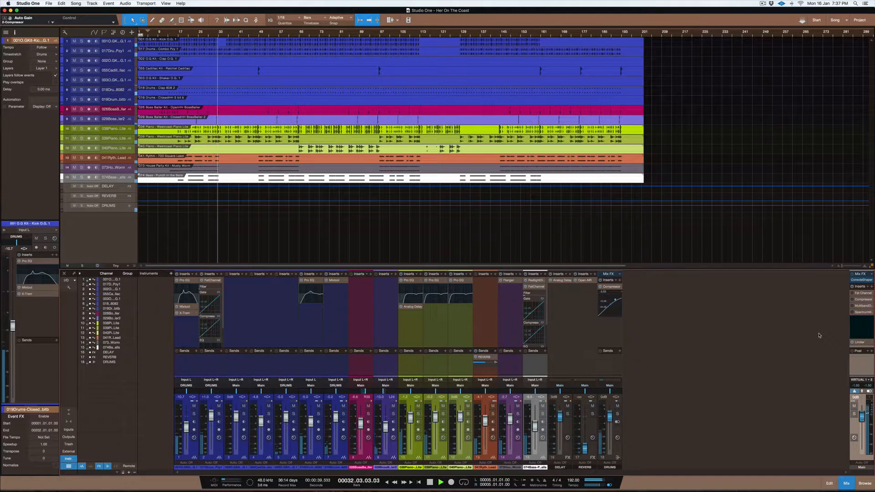
{"action": "key", "text": "space"}
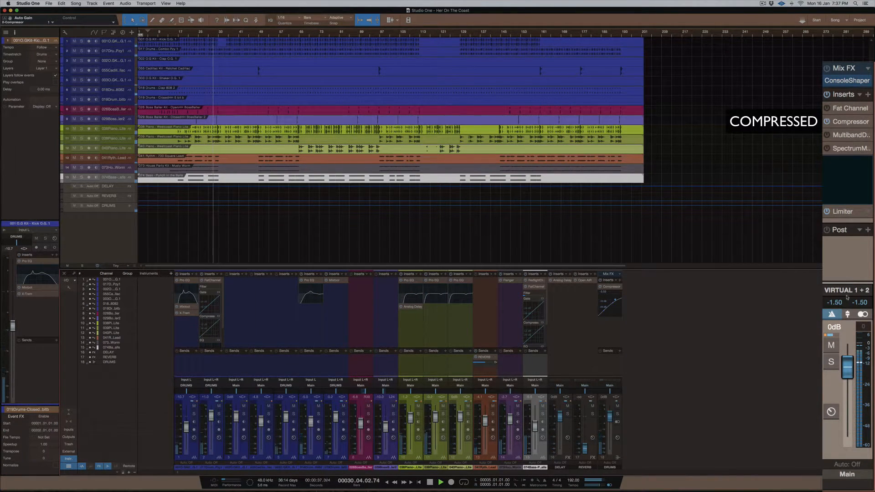
Step: Compare the mix with the main output's Compressor bypassed and active during playback, and check the Compressor's settings once more
{"action": "left_click", "coordinate": [826, 122]}
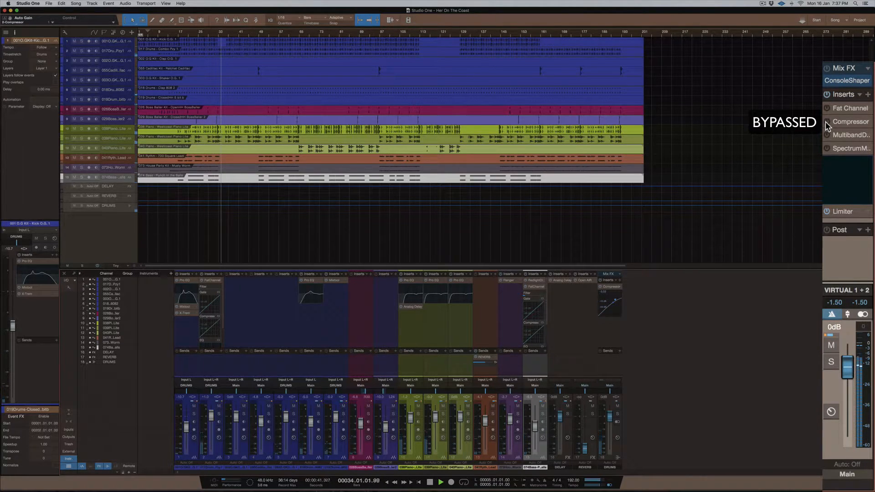
{"action": "left_click", "coordinate": [827, 123]}
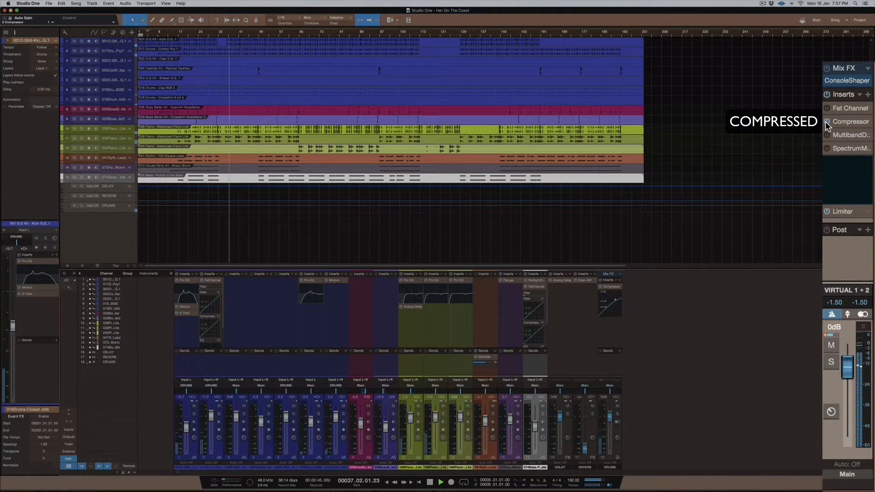
{"action": "left_click", "coordinate": [827, 122]}
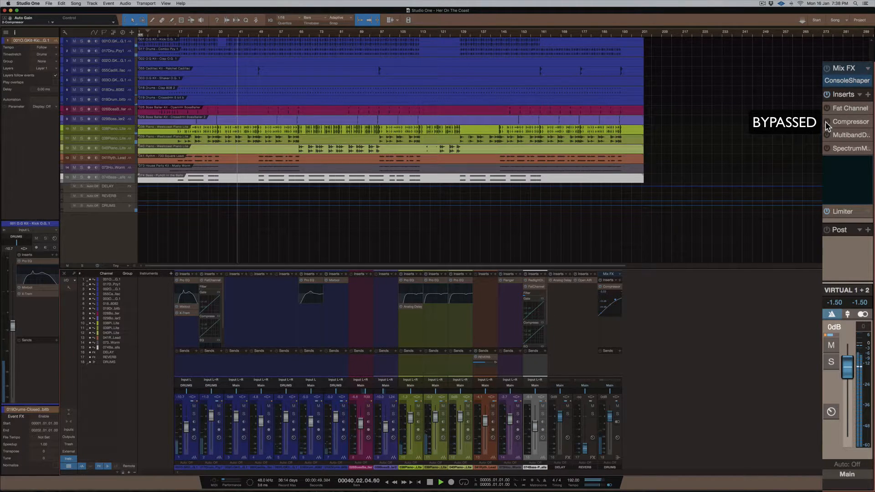
{"action": "key", "text": "space"}
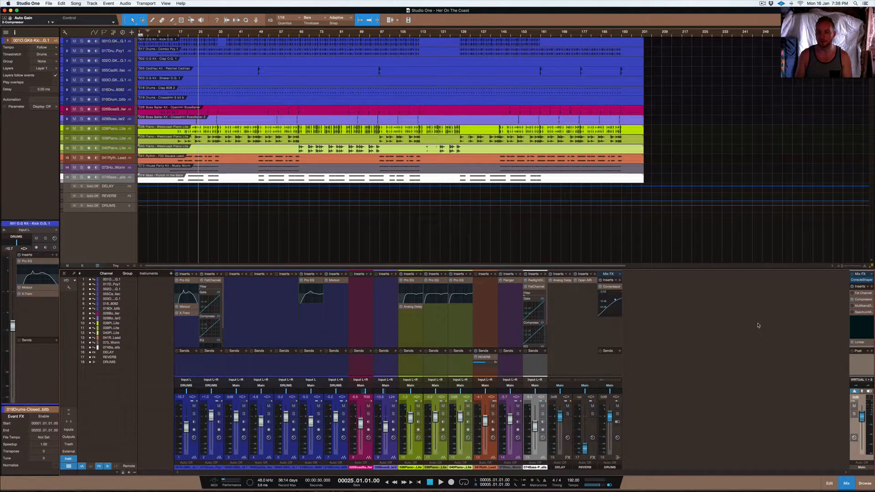
{"action": "left_click", "coordinate": [861, 299]}
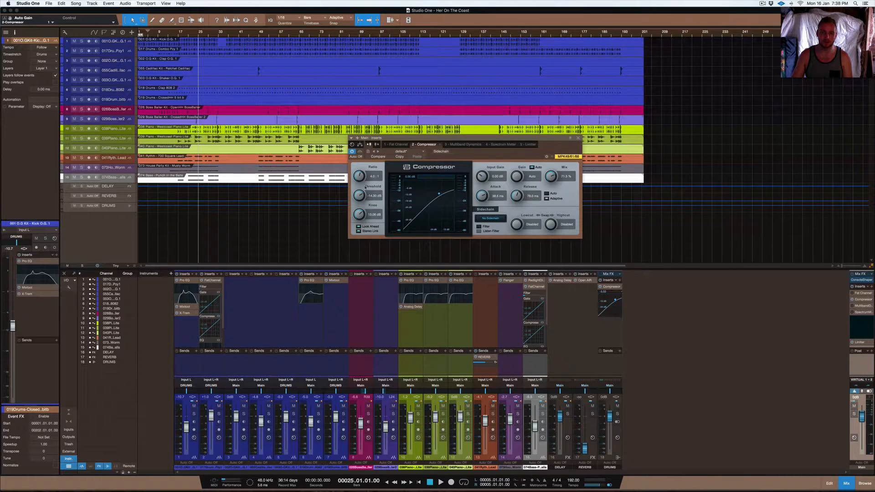
{"action": "left_click", "coordinate": [578, 139]}
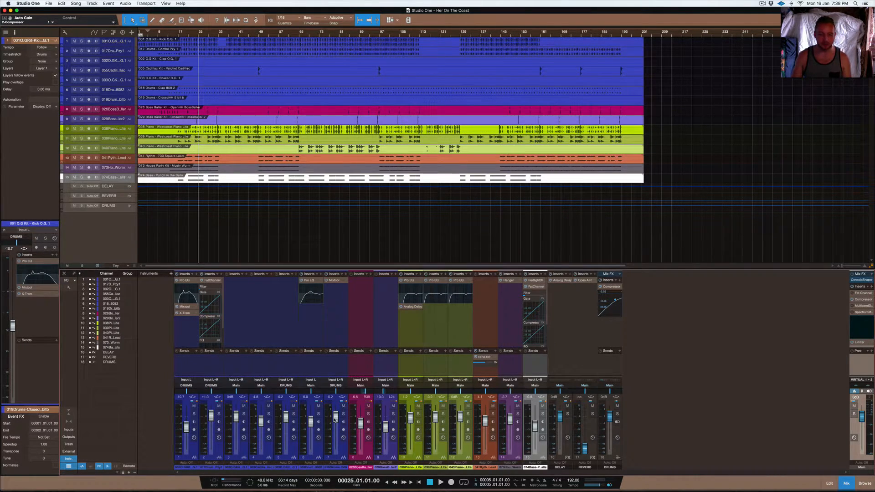
Step: Solo the bass channel, the 017 Drums Combo channel and the 001 Kick channel
{"action": "left_click", "coordinate": [542, 414]}
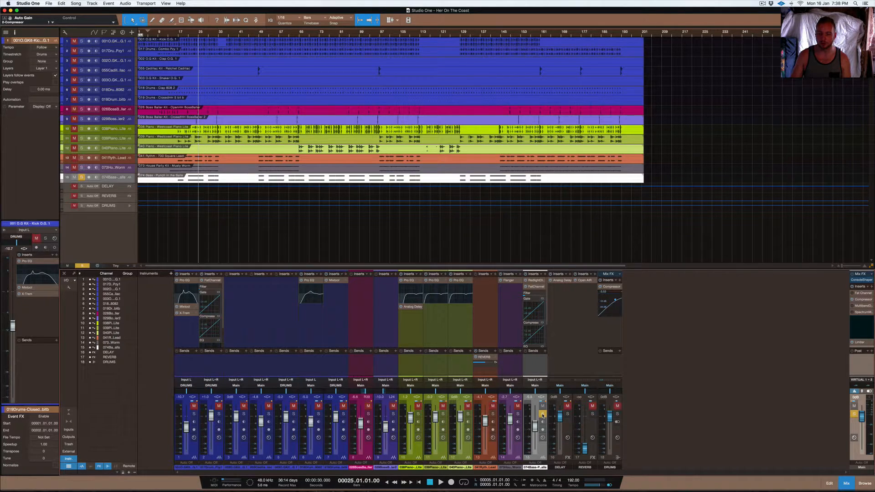
{"action": "left_click", "coordinate": [219, 414]}
{"action": "left_click", "coordinate": [194, 414]}
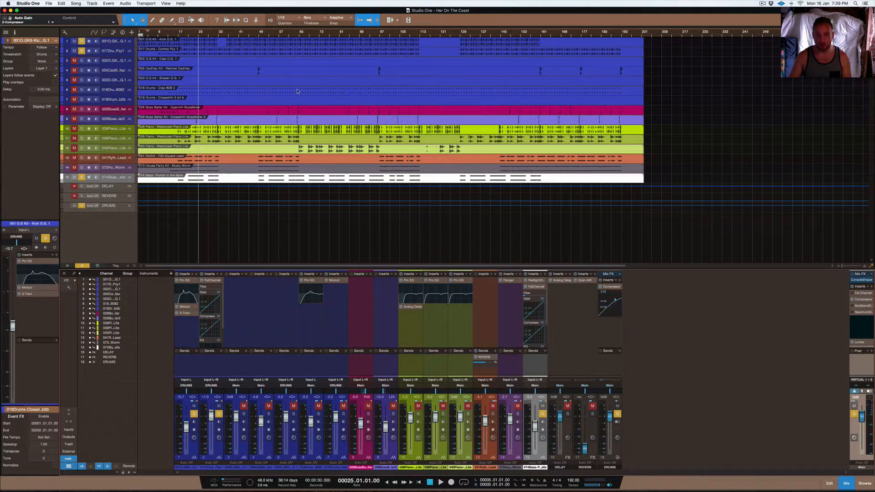
Step: Examine the waveforms of the Kick and Combo drum tracks closely where they hit together at bar 47
{"action": "scroll", "coordinate": [332, 90], "scroll_direction": "up", "scroll_amount": 6}
{"action": "scroll", "coordinate": [331, 90], "scroll_direction": "up", "scroll_amount": 3}
{"action": "scroll", "coordinate": [331, 90], "scroll_direction": "up", "scroll_amount": 3}
{"action": "scroll", "coordinate": [332, 86], "scroll_direction": "left", "scroll_amount": 5}
{"action": "scroll", "coordinate": [331, 86], "scroll_direction": "up", "scroll_amount": 10}
{"action": "scroll", "coordinate": [331, 87], "scroll_direction": "up", "scroll_amount": 6}
{"action": "scroll", "coordinate": [330, 87], "scroll_direction": "up", "scroll_amount": 2}
{"action": "scroll", "coordinate": [331, 87], "scroll_direction": "up", "scroll_amount": 2}
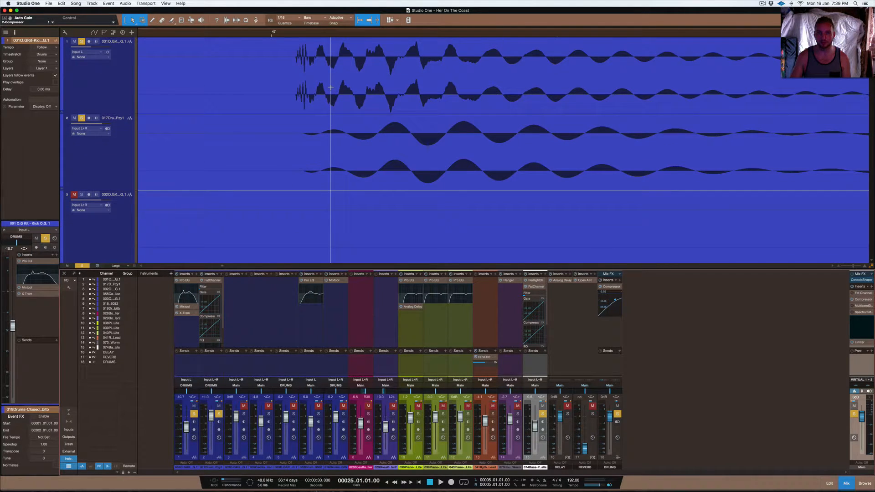
Step: Take the Combo drum track out of solo and play the Kick's hit from the start of bar 47
{"action": "left_click", "coordinate": [74, 118]}
{"action": "left_click", "coordinate": [81, 118]}
{"action": "left_click", "coordinate": [303, 33]}
{"action": "key", "text": "space"}
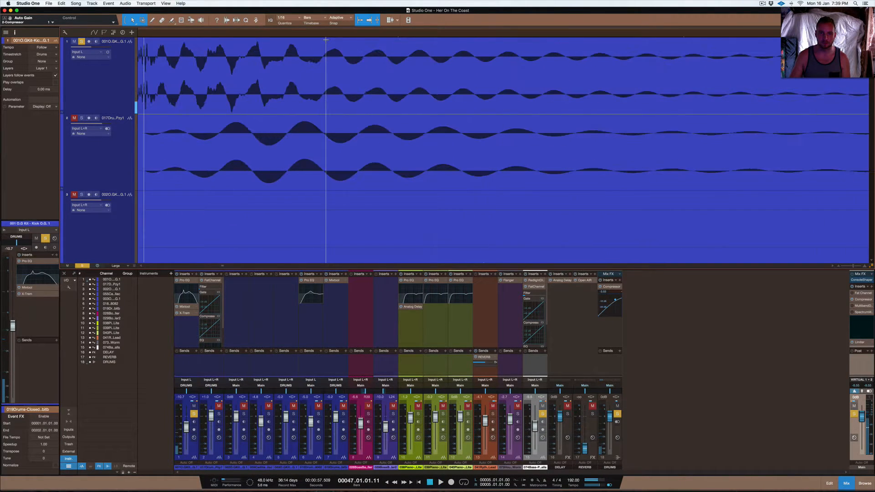
{"action": "key", "text": "space"}
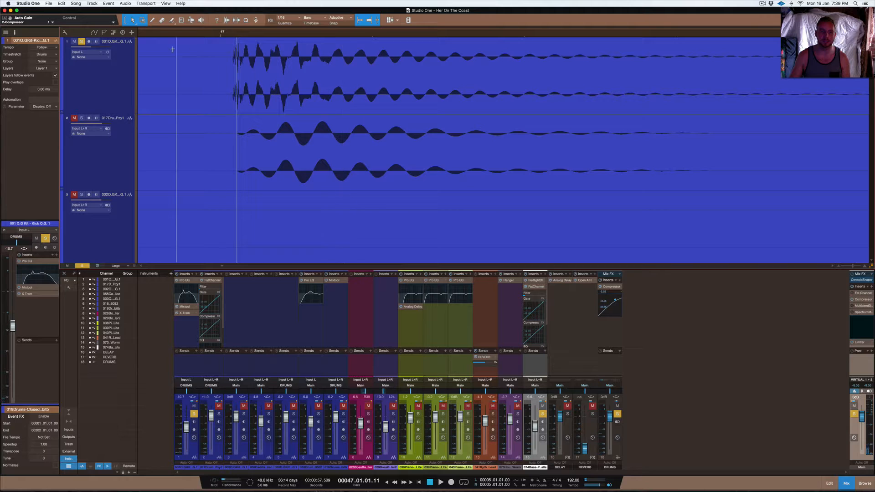
Step: Swap the solo from the Kick track to the Combo drum track and play its hit from bar 47
{"action": "left_click", "coordinate": [80, 117]}
{"action": "left_click", "coordinate": [81, 41]}
{"action": "key", "text": "space"}
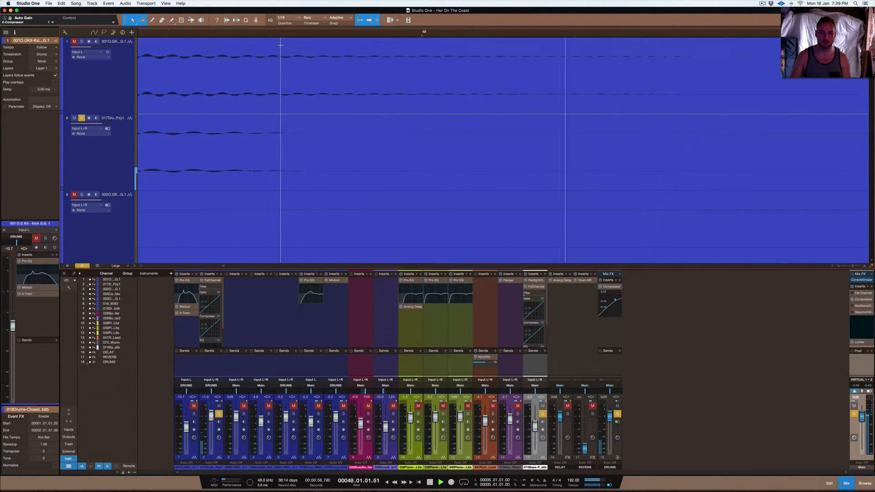
{"action": "key", "text": "space"}
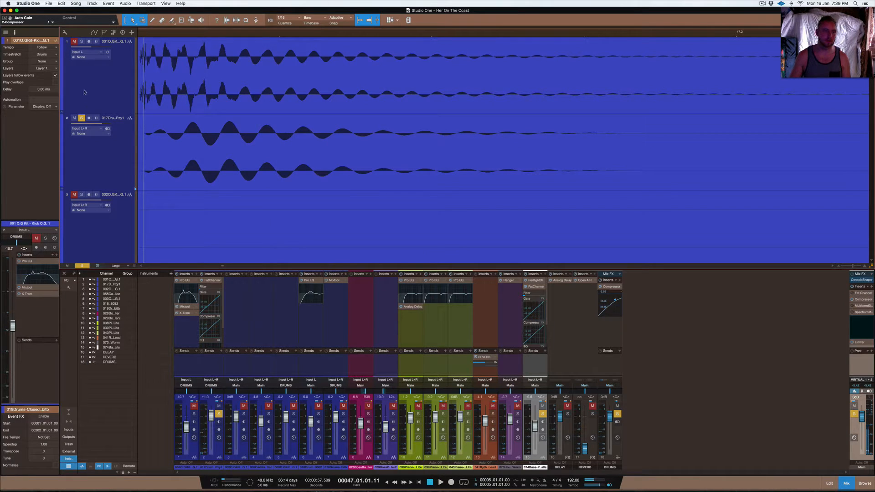
Step: Solo the Kick track again alongside the Combo drum track and compare their waveforms around bar 47
{"action": "left_click", "coordinate": [81, 41]}
{"action": "scroll", "coordinate": [234, 101], "scroll_direction": "left", "scroll_amount": 5}
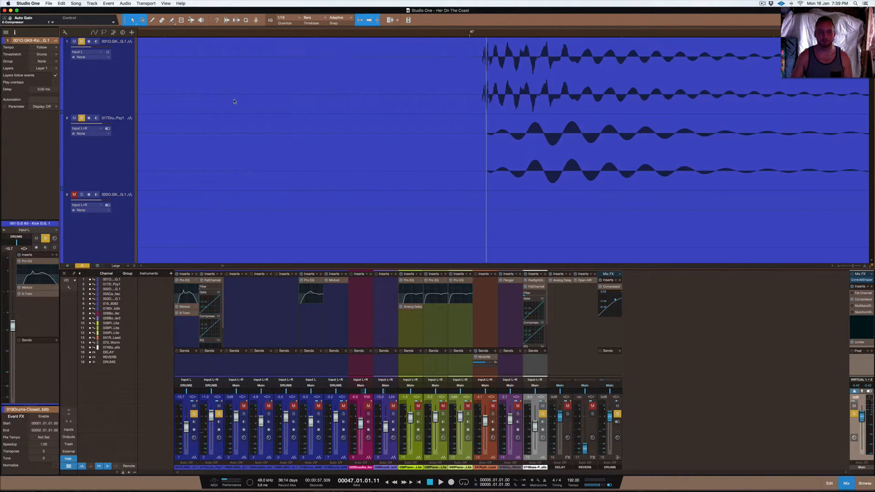
{"action": "scroll", "coordinate": [234, 102], "scroll_direction": "right", "scroll_amount": 5}
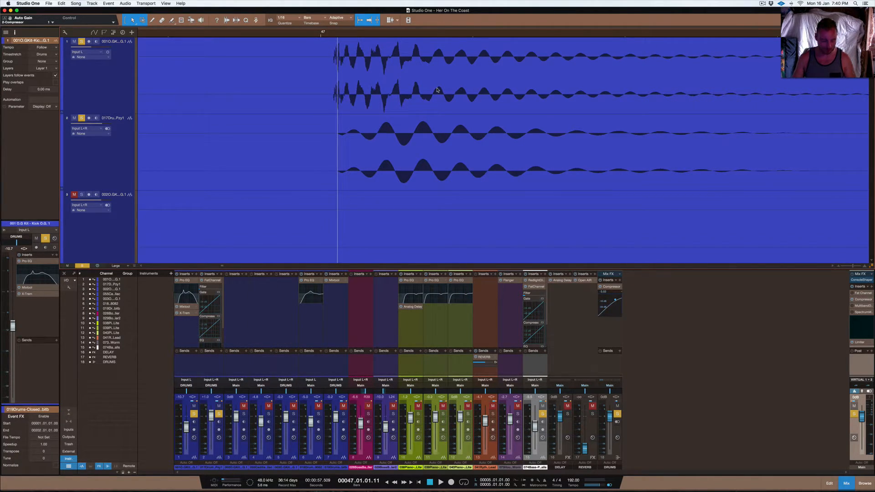
Step: Show the whole arrangement again and play the soloed Kick, Combo and bass tracks from bar 33
{"action": "scroll", "coordinate": [437, 90], "scroll_direction": "down", "scroll_amount": 8}
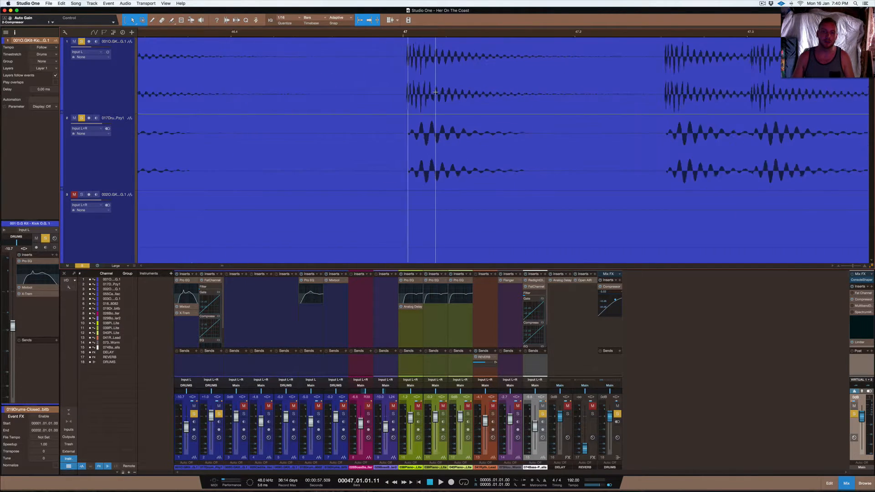
{"action": "scroll", "coordinate": [436, 92], "scroll_direction": "down", "scroll_amount": 5}
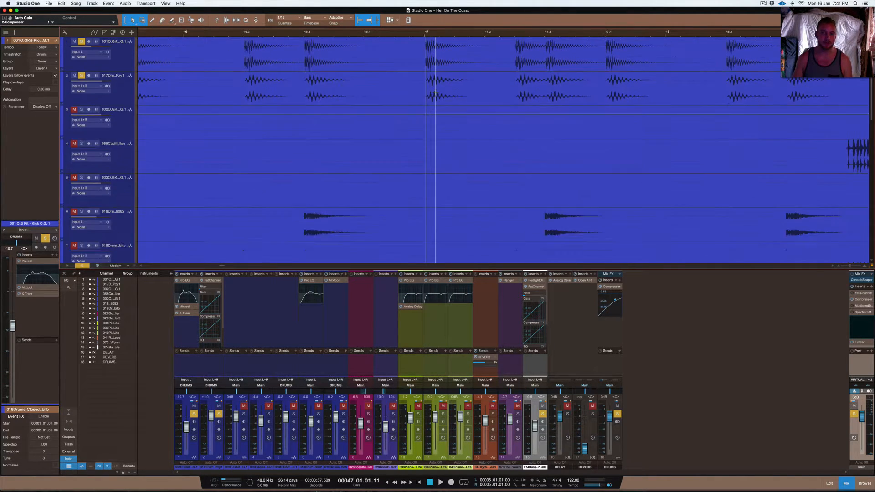
{"action": "scroll", "coordinate": [436, 92], "scroll_direction": "down", "scroll_amount": 2}
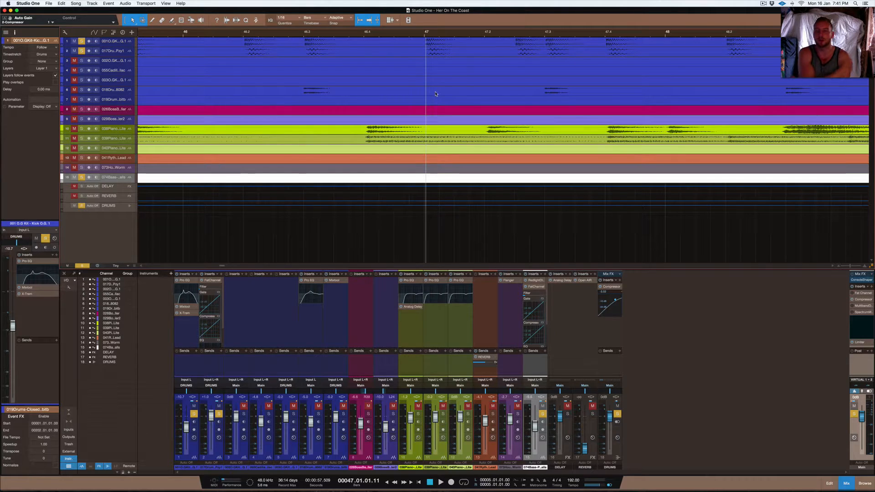
{"action": "scroll", "coordinate": [436, 91], "scroll_direction": "down", "scroll_amount": 10}
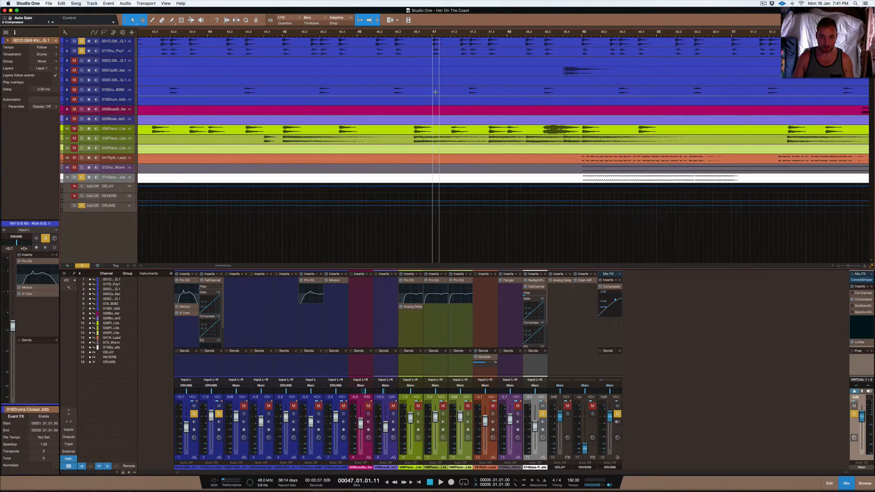
{"action": "left_click", "coordinate": [195, 32]}
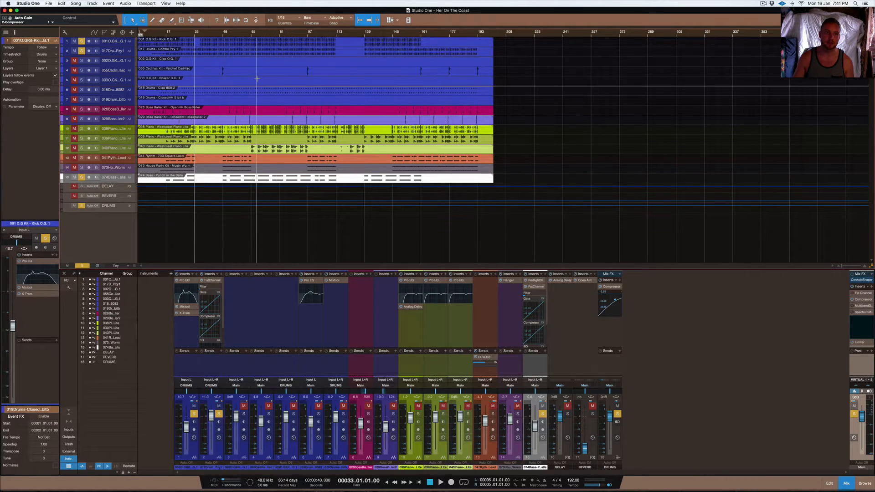
{"action": "scroll", "coordinate": [269, 71], "scroll_direction": "up", "scroll_amount": 5}
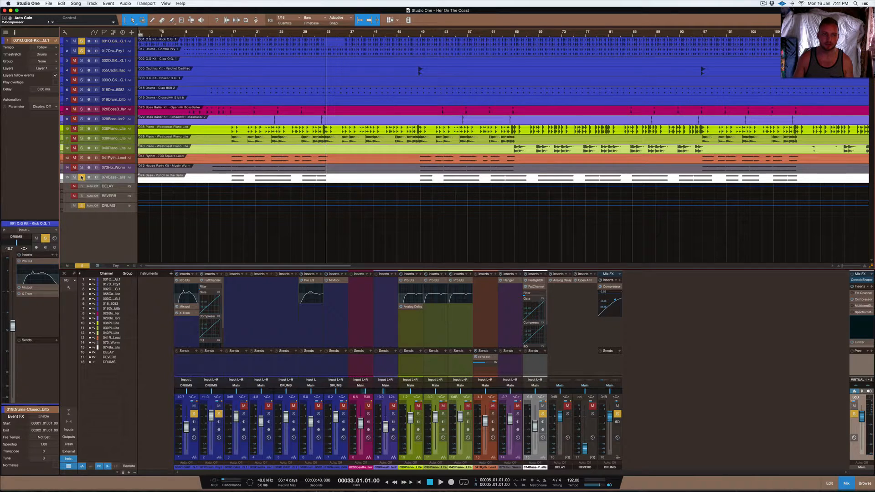
{"action": "key", "text": "space"}
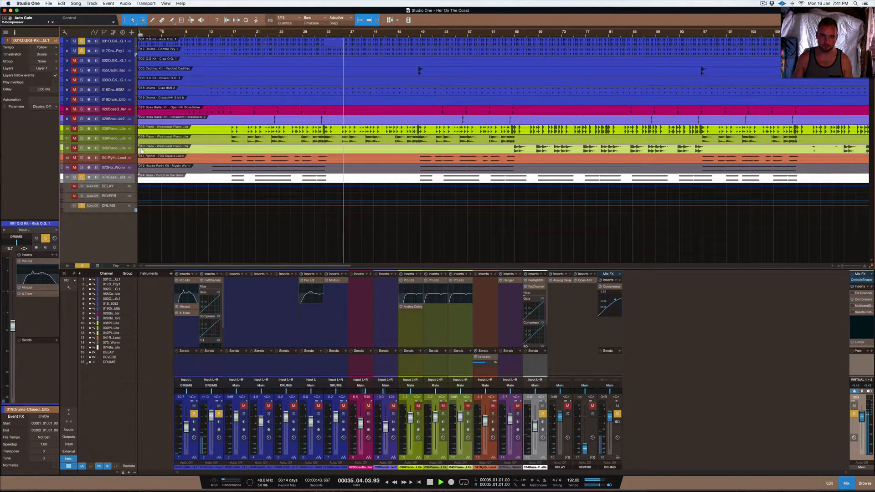
{"action": "key", "text": "space"}
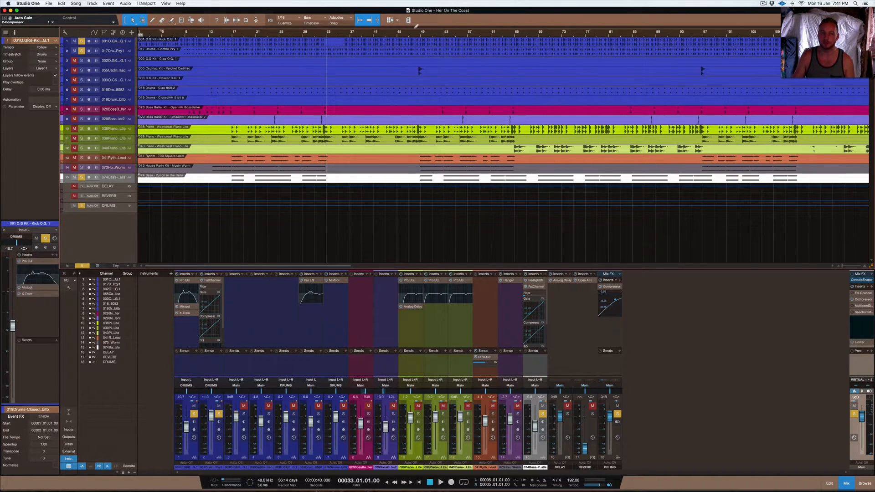
Step: Take the Combo drum and bass tracks out of solo and play the Kick alone from bar 26
{"action": "left_click", "coordinate": [82, 51]}
{"action": "key", "text": "space"}
{"action": "left_click", "coordinate": [285, 33]}
{"action": "left_click", "coordinate": [81, 177]}
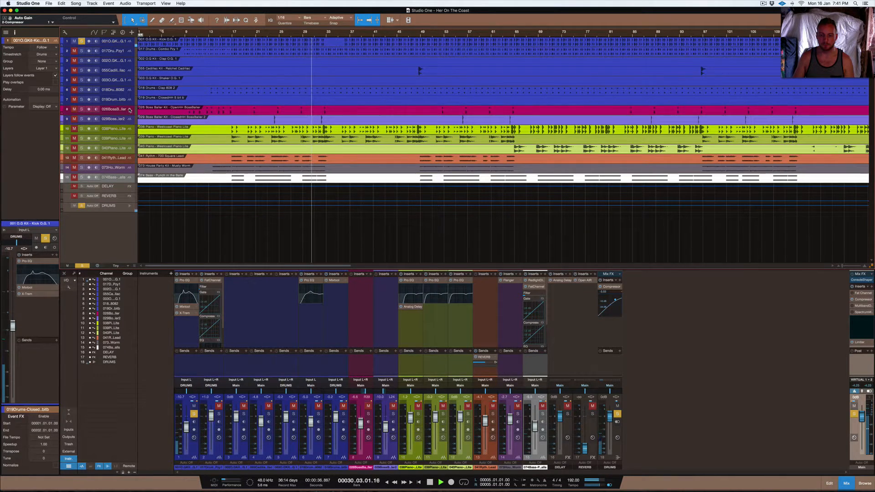
{"action": "key", "text": "space"}
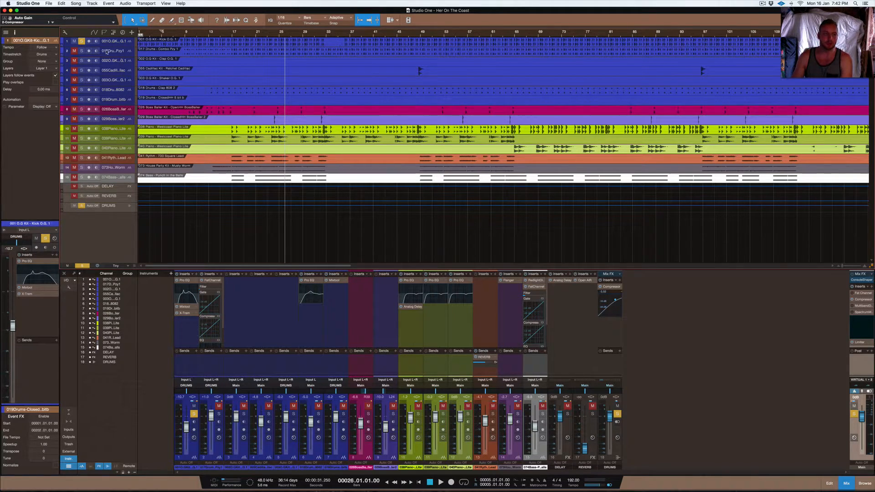
Step: Solo the Combo drum track again, move the playhead to bar 9 and enlarge the track heights
{"action": "left_click", "coordinate": [82, 50]}
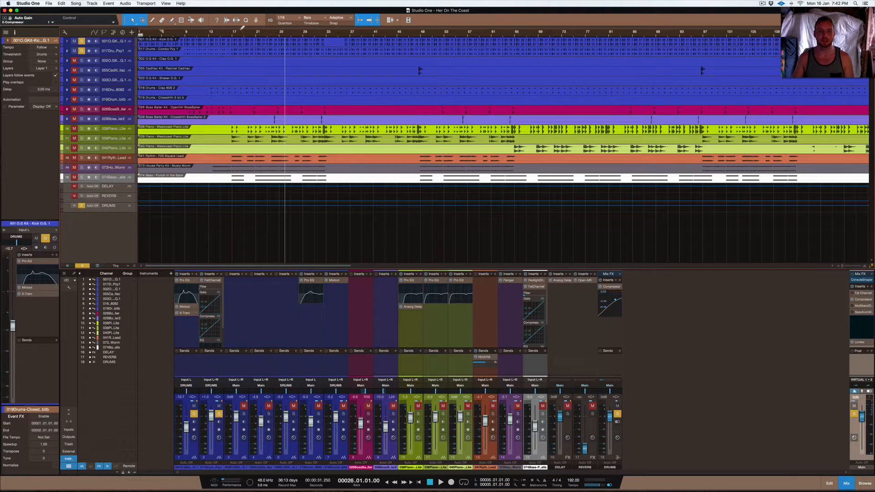
{"action": "left_click", "coordinate": [329, 32]}
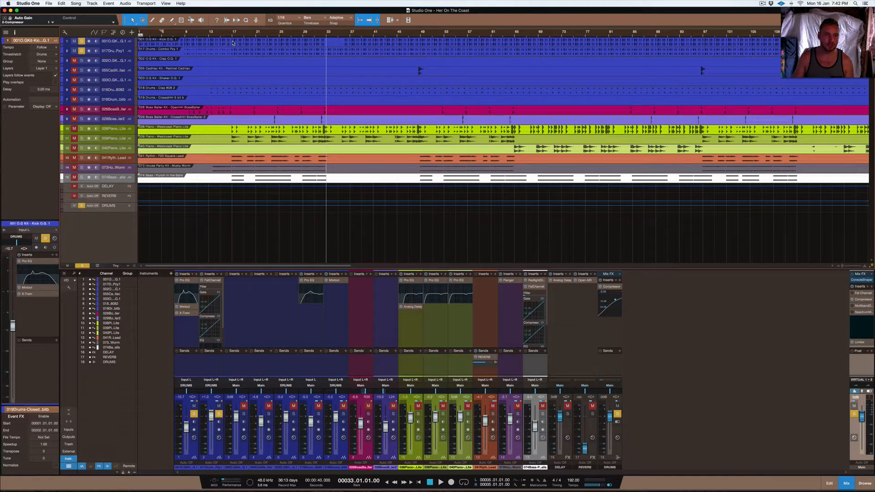
{"action": "left_click", "coordinate": [191, 34]}
{"action": "scroll", "coordinate": [212, 51], "scroll_direction": "up", "scroll_amount": 2}
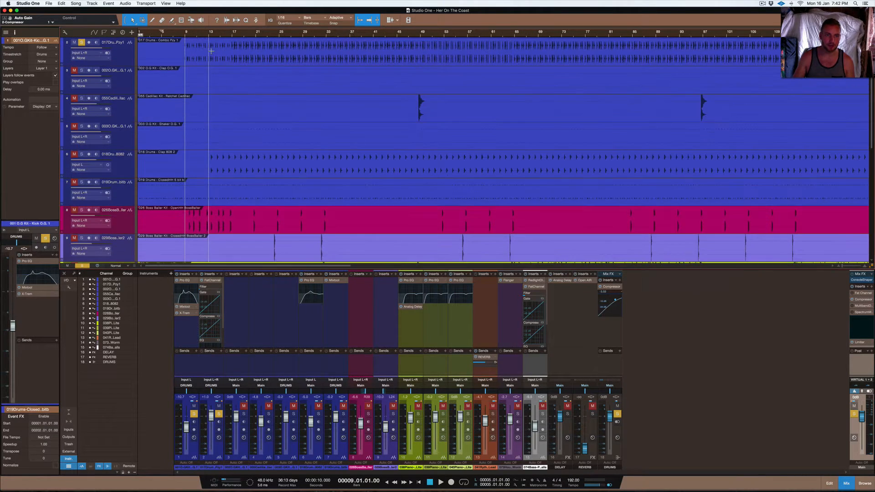
{"action": "scroll", "coordinate": [211, 51], "scroll_direction": "up", "scroll_amount": 2}
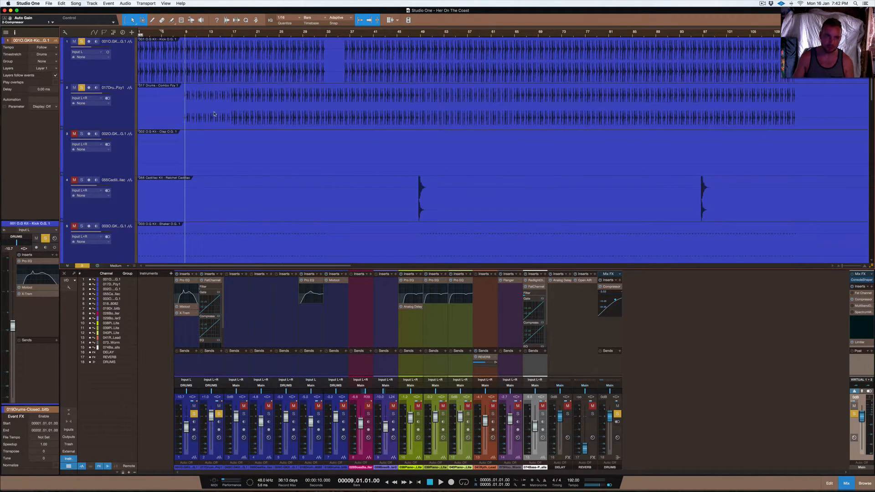
Step: Color the Combo drum track orange and play it together with the Kick from bar 9
{"action": "left_click", "coordinate": [62, 105]}
{"action": "left_click", "coordinate": [108, 122]}
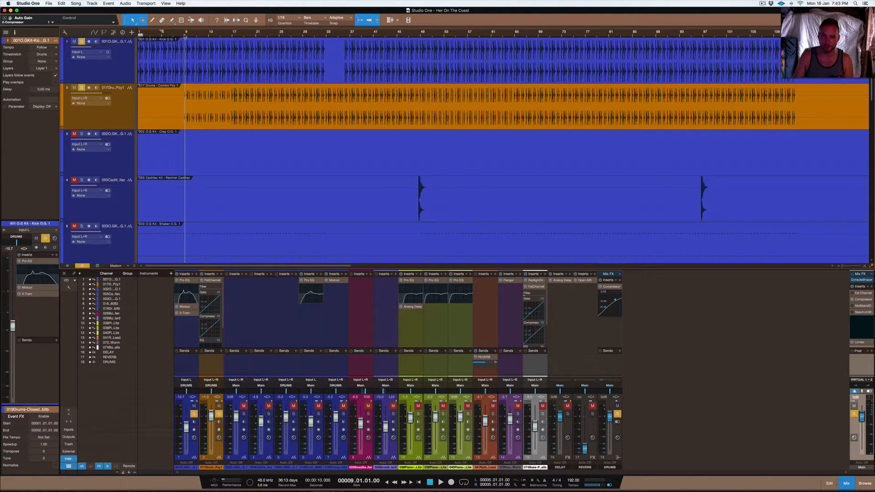
{"action": "key", "text": "space"}
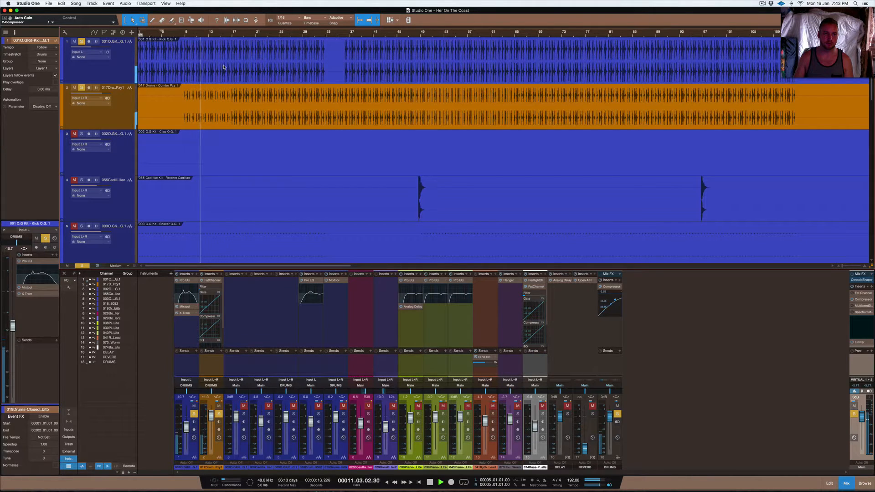
{"action": "key", "text": "space"}
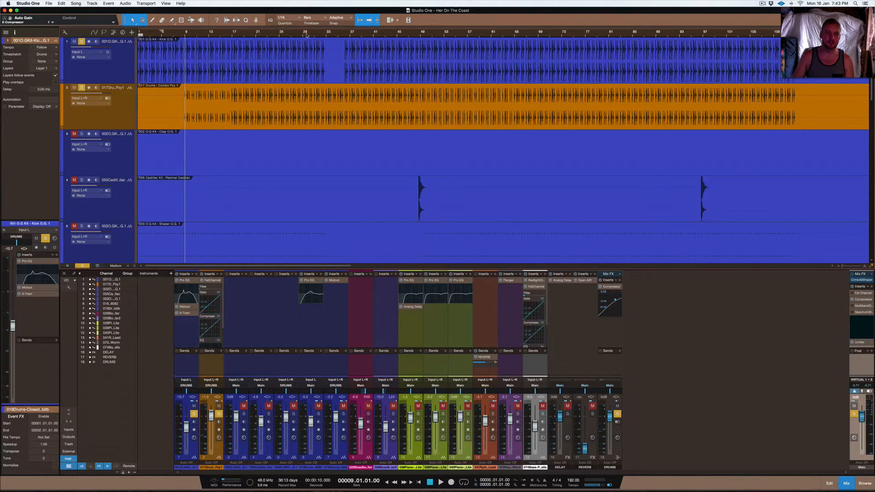
Step: Play the soloed Kick and Combo drum tracks together from bar 17 and again from bar 9
{"action": "left_click", "coordinate": [233, 34]}
{"action": "key", "text": "space"}
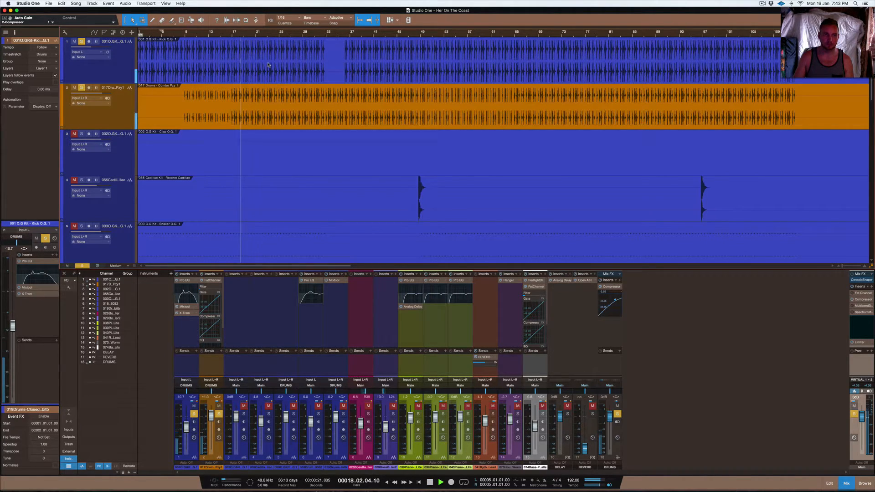
{"action": "left_click", "coordinate": [186, 35]}
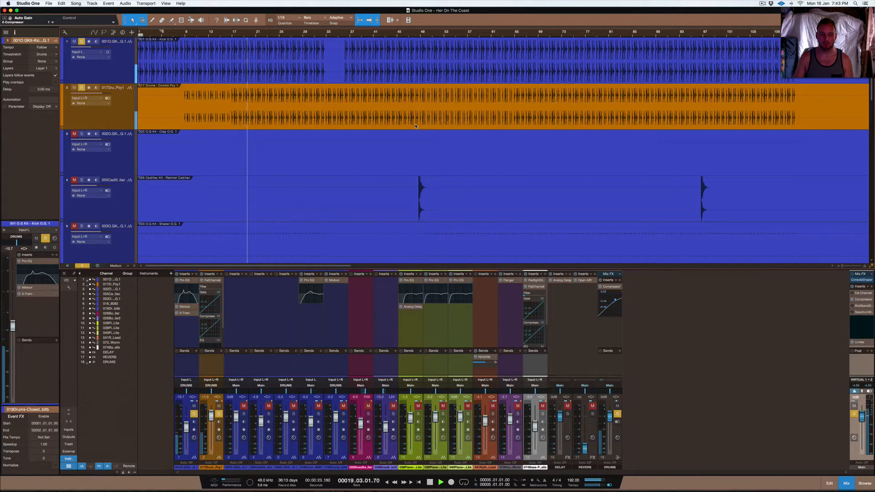
{"action": "key", "text": "space"}
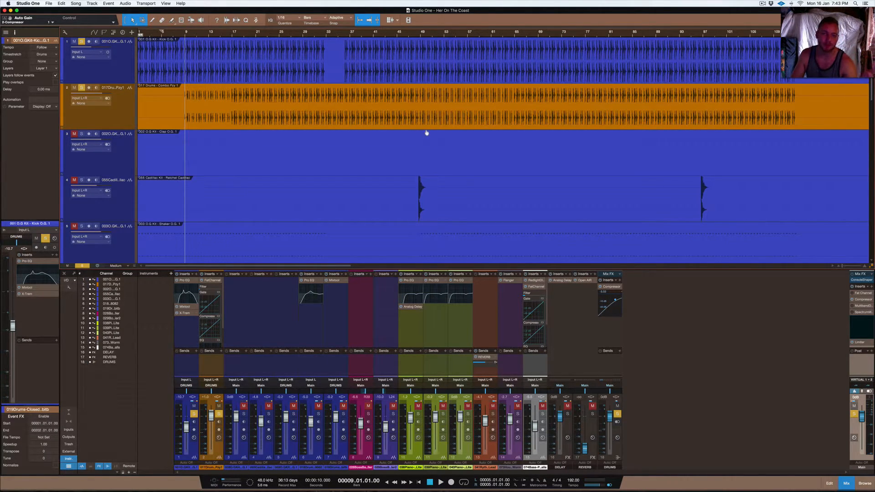
Step: Select the Combo drum track and compare its waveform with the Kick's hits up close around bar 36
{"action": "left_click", "coordinate": [227, 33]}
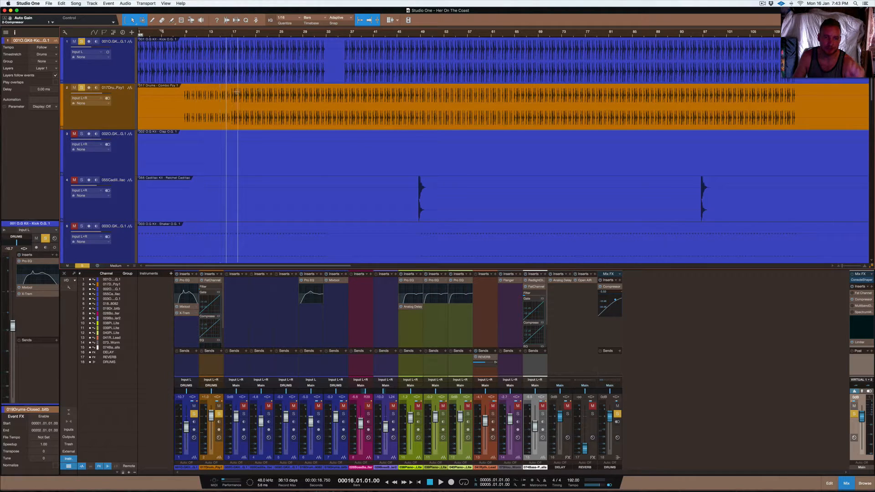
{"action": "left_click", "coordinate": [120, 105]}
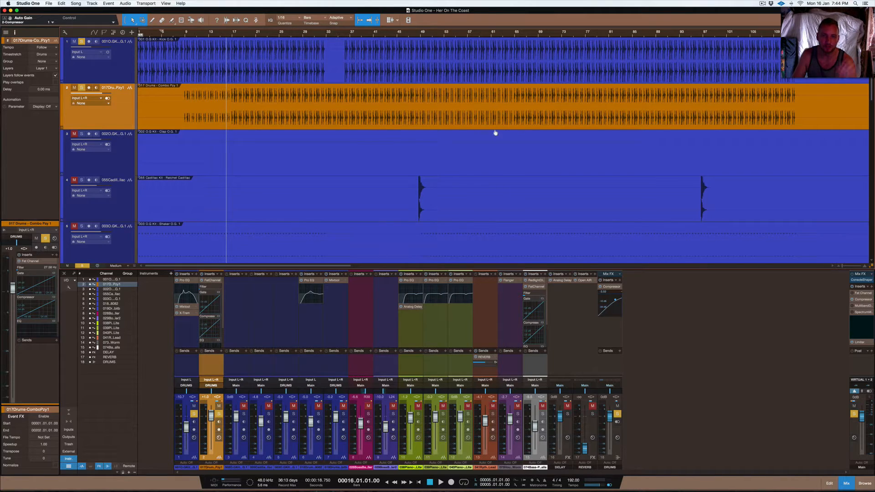
{"action": "scroll", "coordinate": [338, 87], "scroll_direction": "up", "scroll_amount": 10}
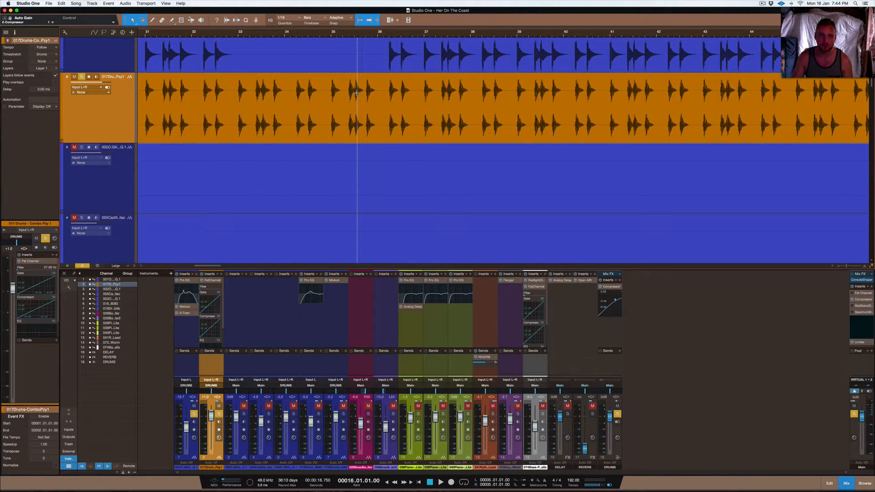
{"action": "scroll", "coordinate": [357, 92], "scroll_direction": "up", "scroll_amount": 8}
{"action": "scroll", "coordinate": [357, 92], "scroll_direction": "up", "scroll_amount": 4}
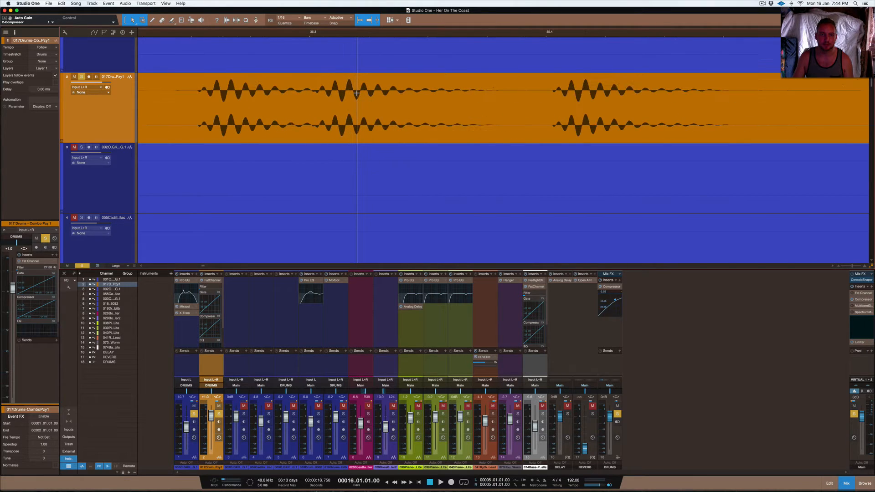
{"action": "scroll", "coordinate": [357, 93], "scroll_direction": "down", "scroll_amount": 12}
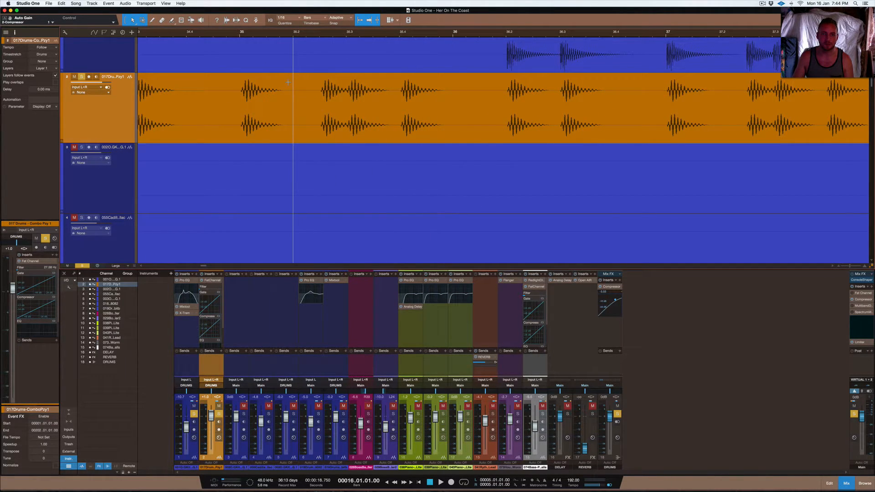
{"action": "scroll", "coordinate": [515, 41], "scroll_direction": "up", "scroll_amount": 8}
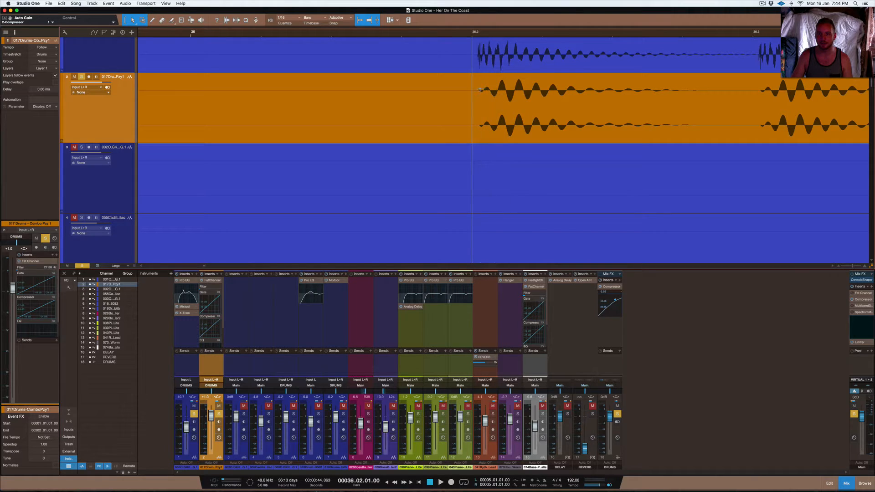
{"action": "scroll", "coordinate": [491, 86], "scroll_direction": "down", "scroll_amount": 5}
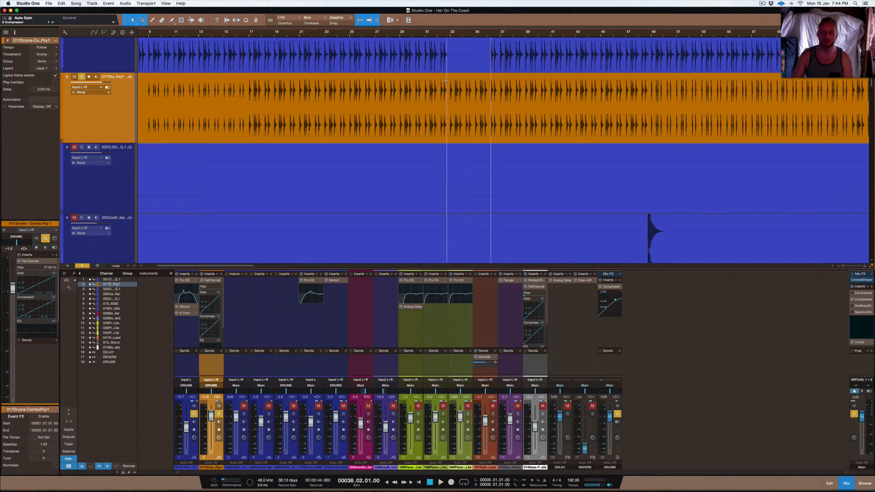
Step: Play the Kick and Combo drums from bar 32 beat 4 through the gap in the Kick
{"action": "left_click", "coordinate": [448, 33]}
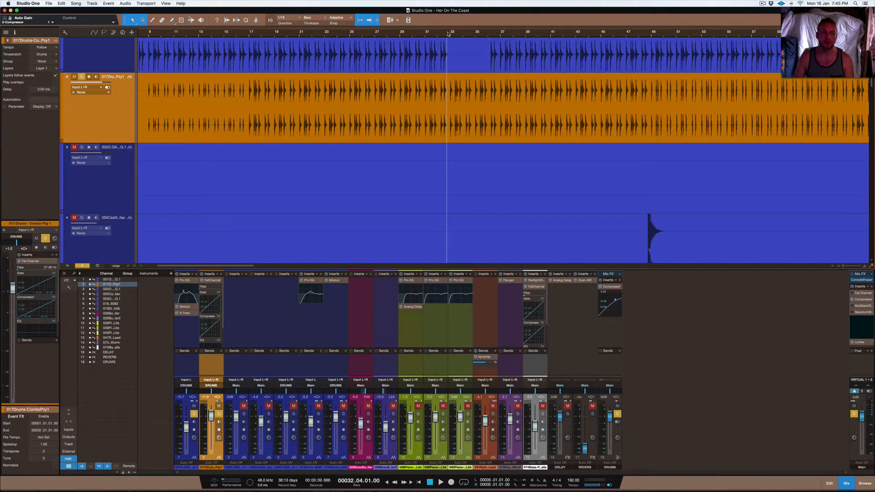
{"action": "key", "text": "space"}
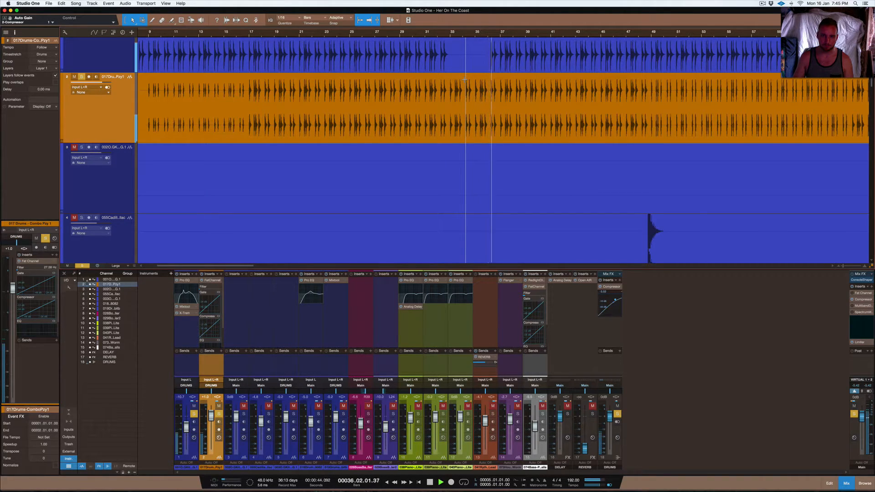
{"action": "key", "text": "space"}
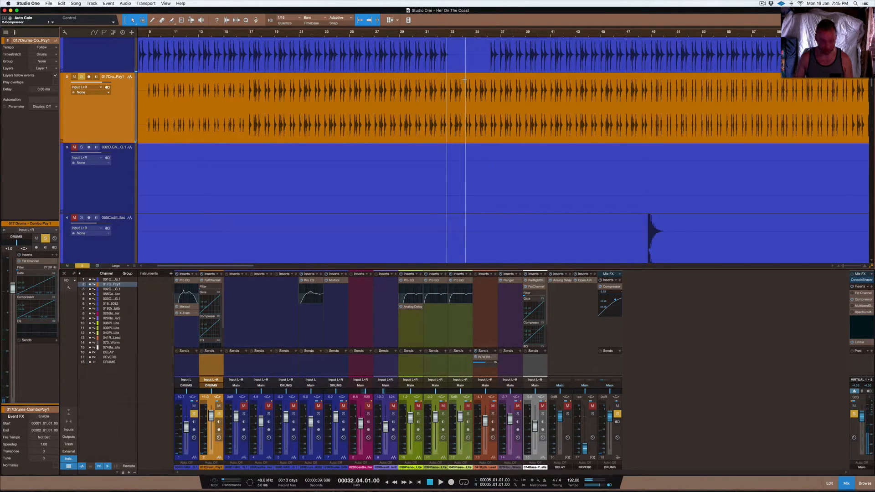
Step: Shrink the track heights to fit all tracks and solo the Kick, Combo drum and bass tracks
{"action": "scroll", "coordinate": [456, 78], "scroll_direction": "up", "scroll_amount": 2}
{"action": "scroll", "coordinate": [456, 79], "scroll_direction": "down", "scroll_amount": 6}
{"action": "scroll", "coordinate": [457, 77], "scroll_direction": "down", "scroll_amount": 2}
{"action": "left_click", "coordinate": [82, 41]}
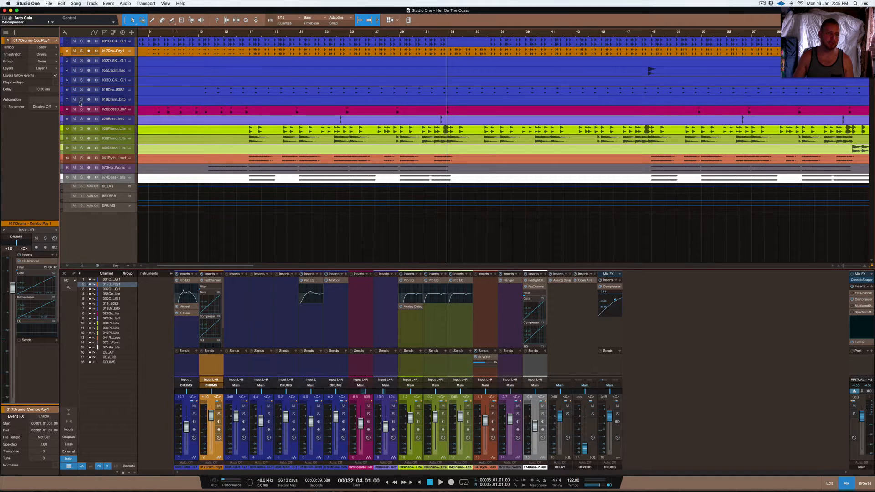
{"action": "left_click", "coordinate": [81, 177]}
{"action": "left_click", "coordinate": [82, 41]}
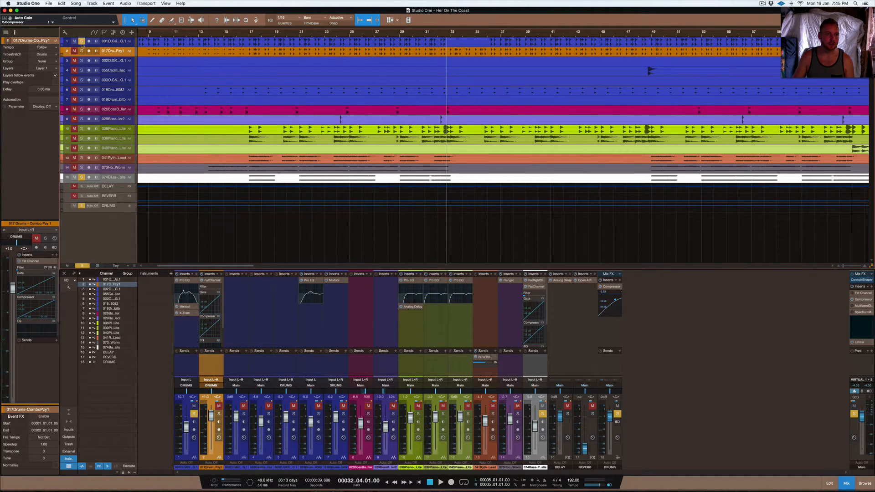
Step: Play the soloed Kick, Combo and bass tracks from bar 29
{"action": "left_click", "coordinate": [400, 33]}
{"action": "key", "text": "space"}
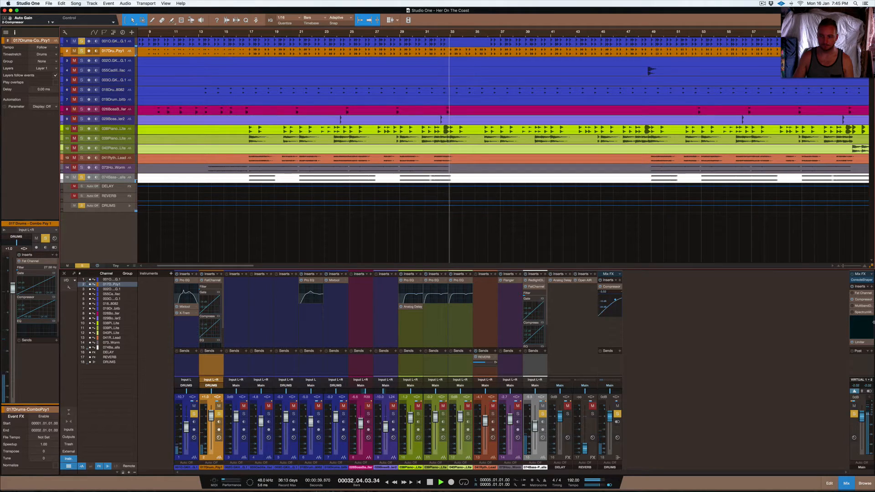
{"action": "key", "text": "space"}
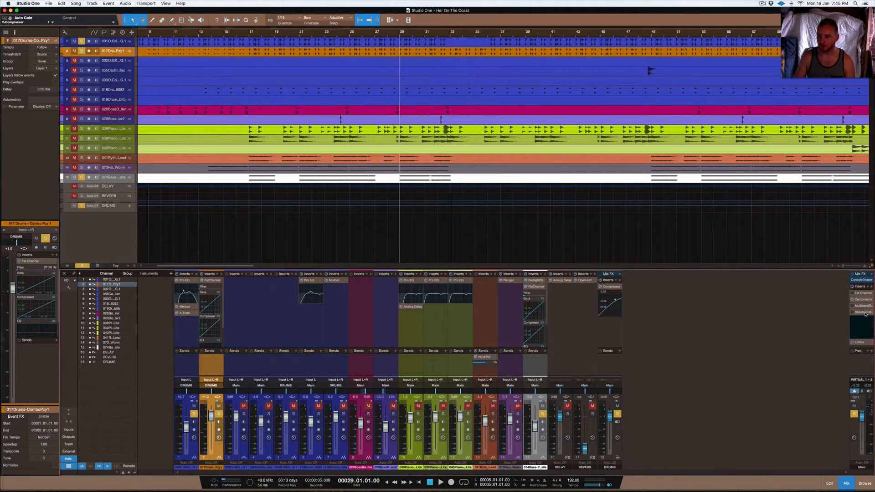
Step: Open the Spectrum Meter on the Main channel and place its window just below the timeline ruler
{"action": "left_click", "coordinate": [864, 312]}
{"action": "left_click_drag", "start_coordinate": [455, 132], "coordinate": [461, 81]}
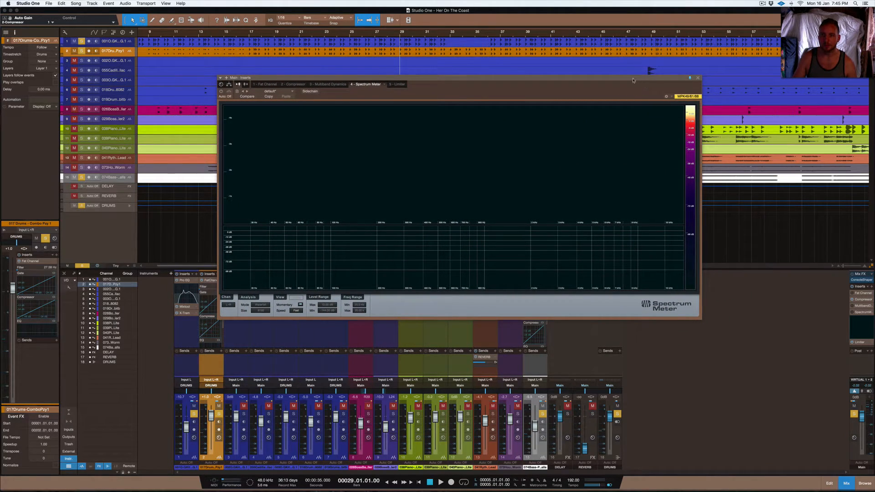
{"action": "left_click_drag", "start_coordinate": [631, 81], "coordinate": [625, 35]}
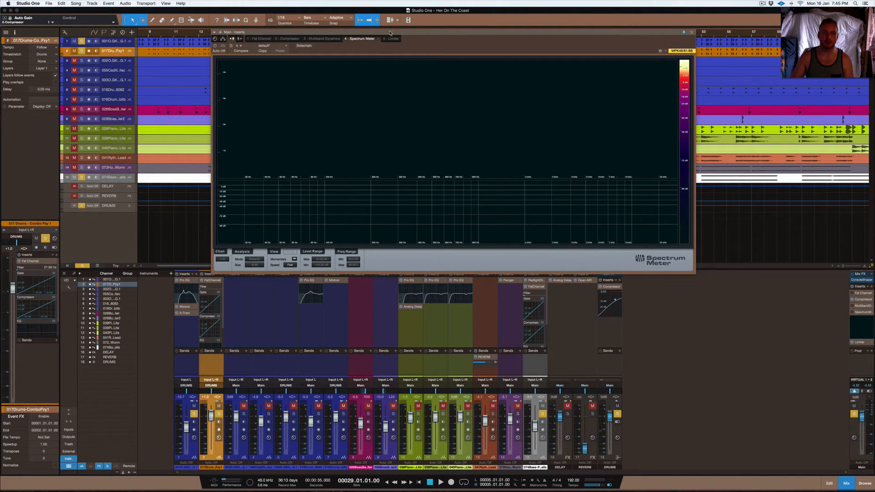
{"action": "left_click_drag", "start_coordinate": [390, 36], "coordinate": [389, 55]}
Step: Activate the Spectrum Meter while playing the soloed Kick, Combo and bass tracks from bar 32 beat 3
{"action": "left_click", "coordinate": [446, 32]}
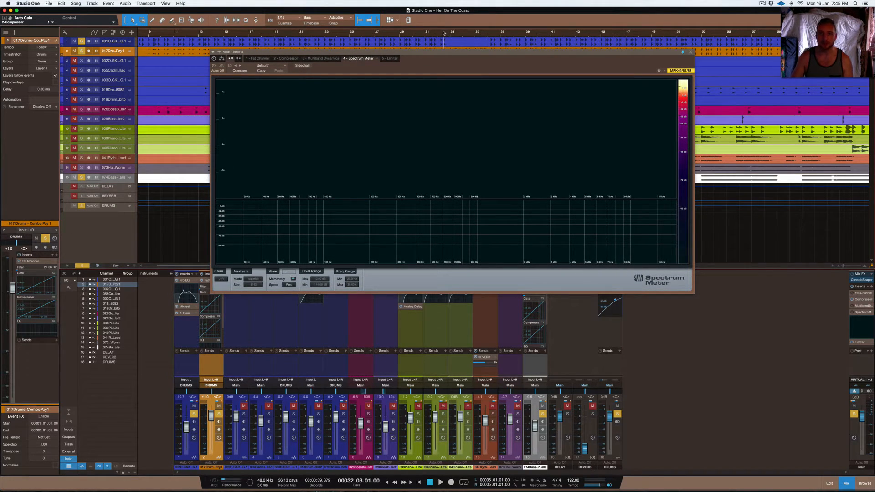
{"action": "key", "text": "space"}
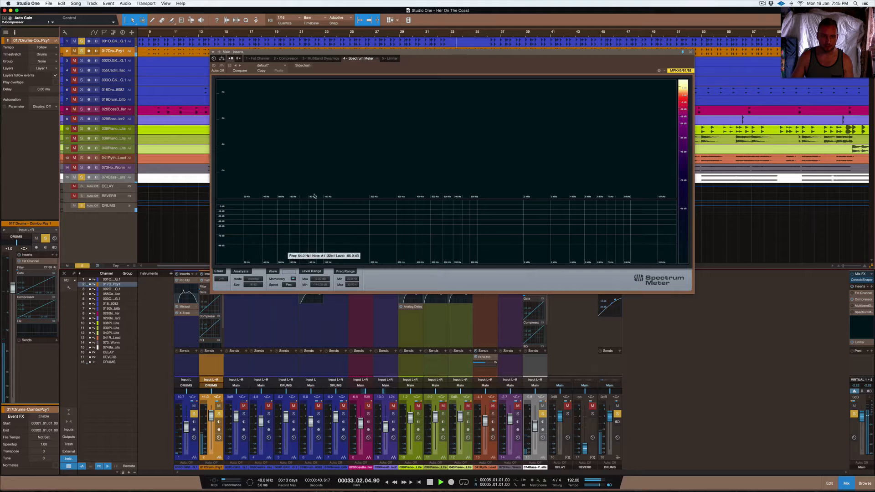
{"action": "left_click", "coordinate": [214, 65]}
{"action": "key", "text": "space"}
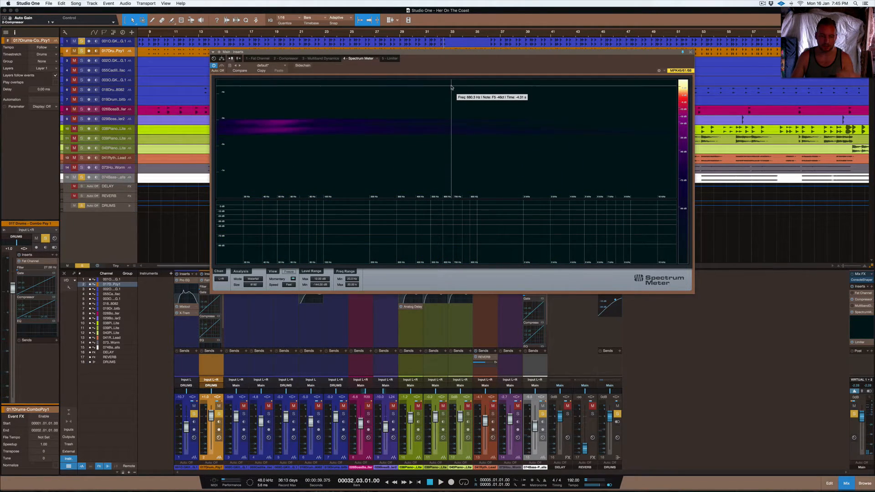
Step: Watch the spectrum of the Kick, Combo and bass from bar 32 beat 3 and again from bar 26
{"action": "key", "text": "space"}
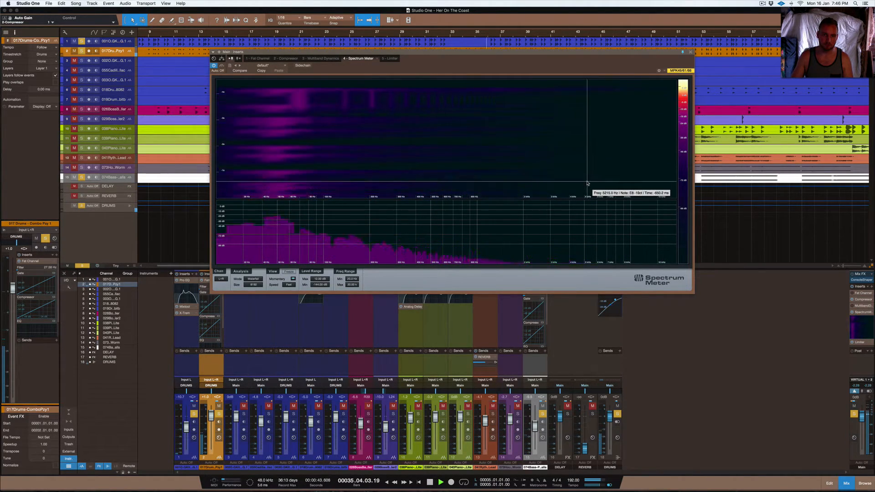
{"action": "key", "text": "space"}
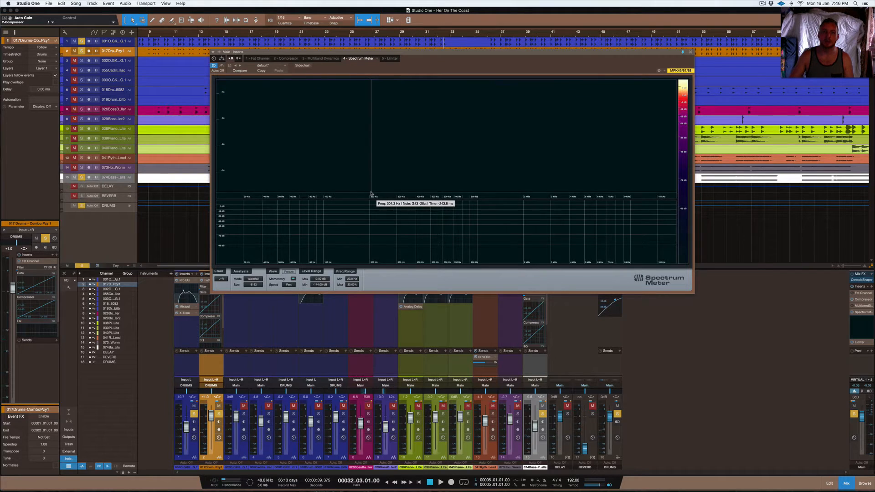
{"action": "key", "text": "space"}
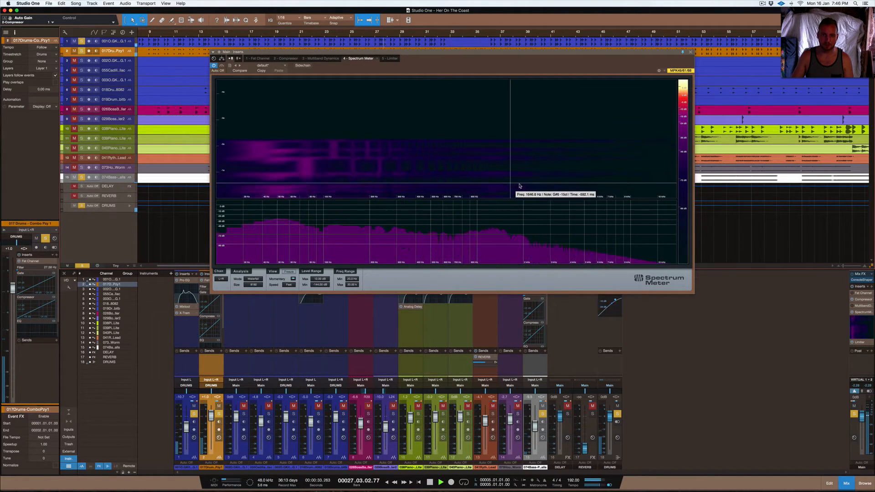
{"action": "key", "text": "space"}
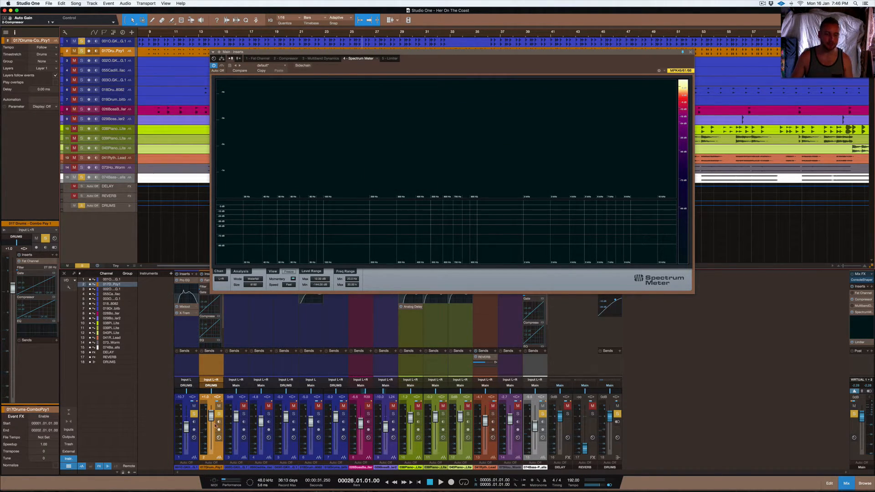
Step: Take the Kick and Combo drums out of solo and examine the bass alone in the Spectrum Meter
{"action": "left_click", "coordinate": [219, 414]}
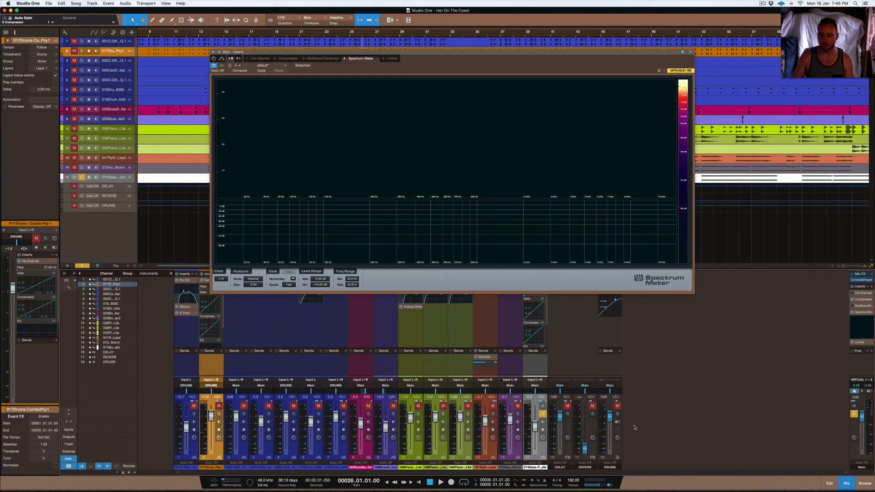
{"action": "key", "text": "space"}
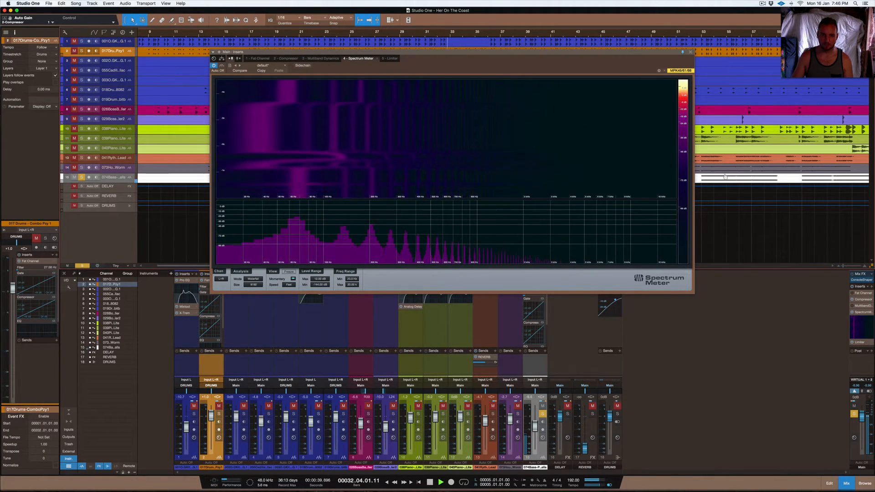
{"action": "key", "text": "space"}
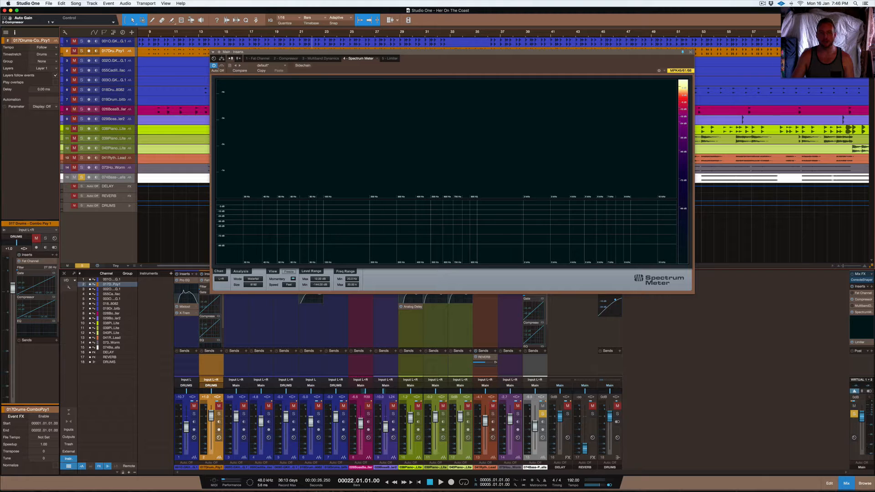
{"action": "left_click", "coordinate": [692, 53]}
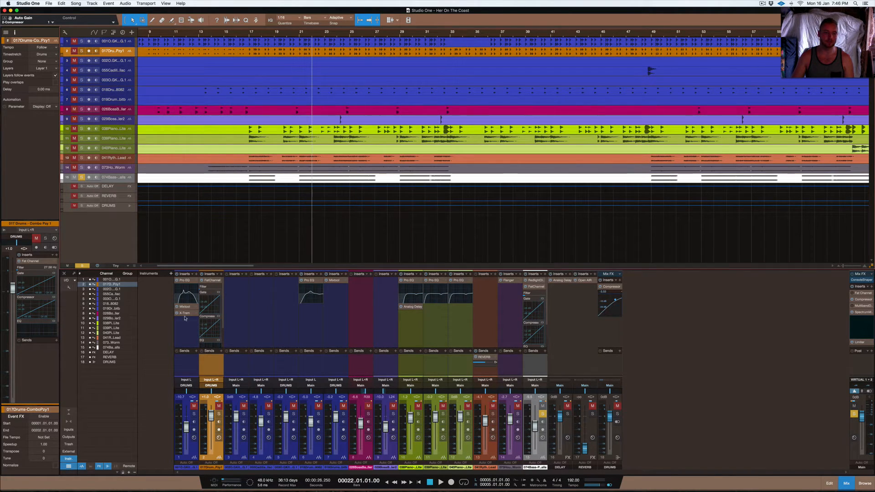
Step: Solo the Kick and Combo drums again and show the RedlightDist settings on the bass channel
{"action": "left_click", "coordinate": [218, 414]}
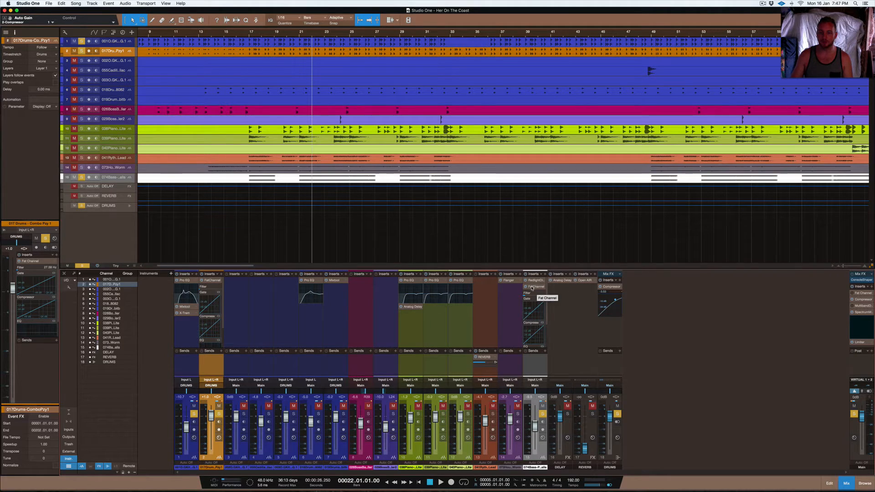
{"action": "left_click", "coordinate": [536, 281]}
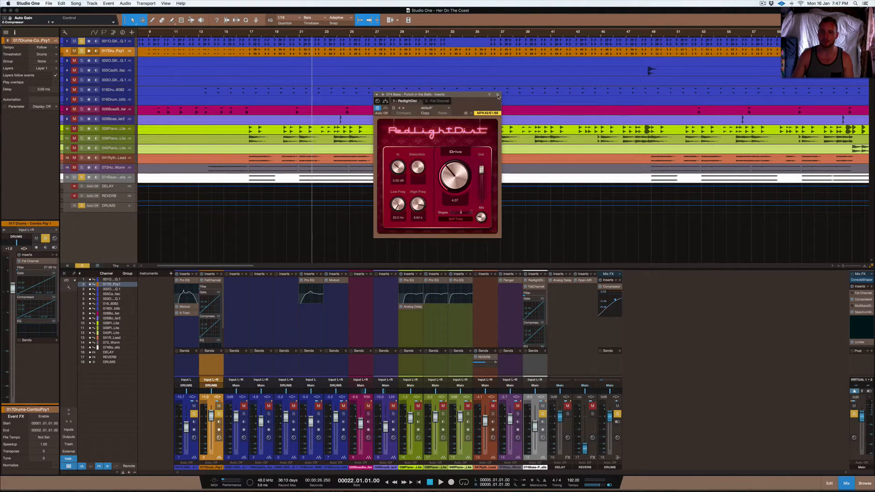
{"action": "left_click", "coordinate": [555, 26]}
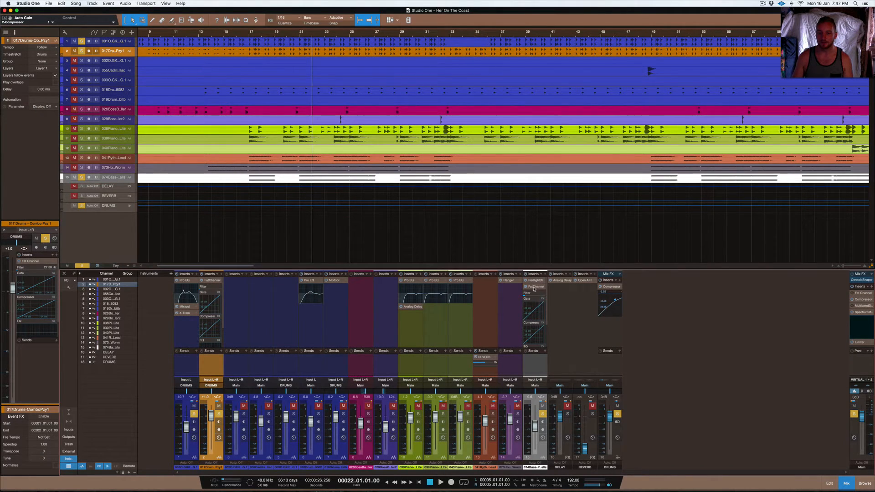
Step: Show the bass channel's Fat Channel settings and collapse that effect's display in the mixer
{"action": "left_click", "coordinate": [534, 287]}
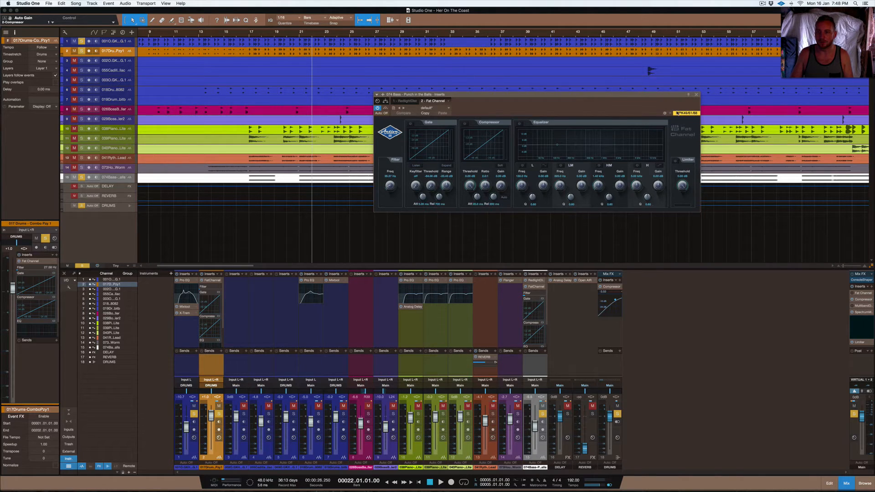
{"action": "left_click", "coordinate": [696, 96]}
{"action": "left_click", "coordinate": [532, 287]}
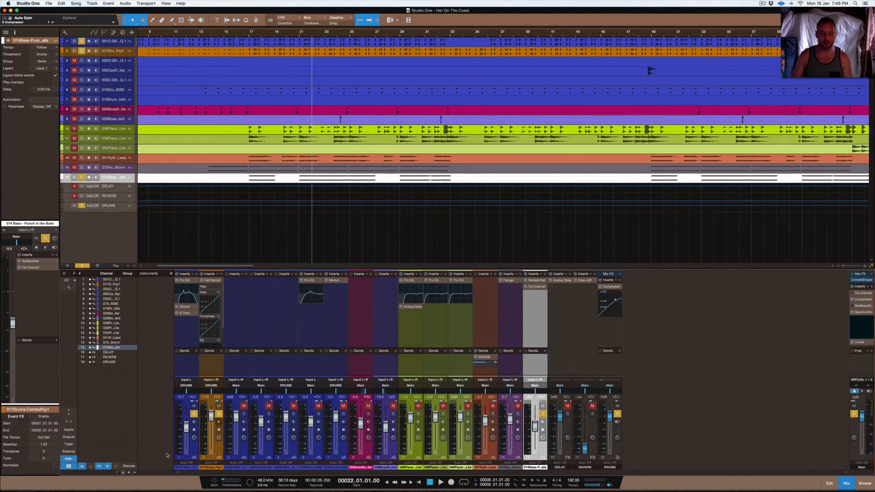
Step: Change the colour of the DRUMS bus channel to white
{"action": "left_click", "coordinate": [219, 451]}
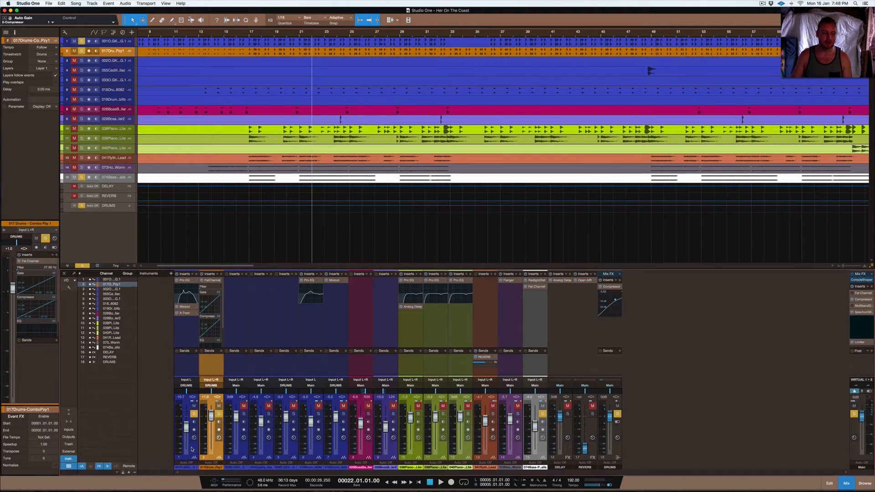
{"action": "left_click", "coordinate": [192, 449]}
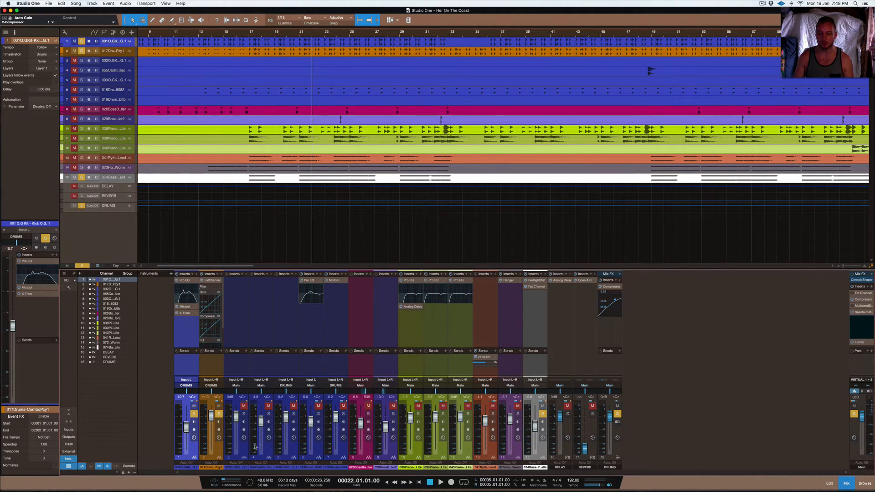
{"action": "left_click", "coordinate": [614, 469]}
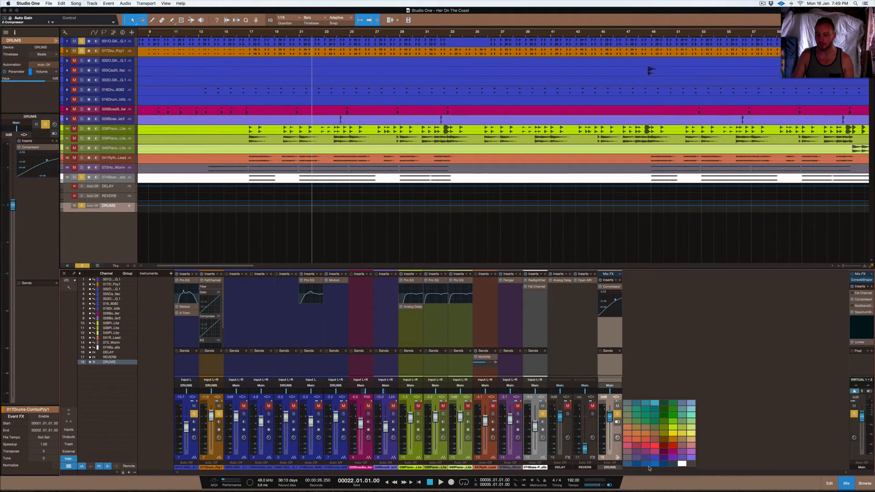
{"action": "left_click", "coordinate": [682, 464]}
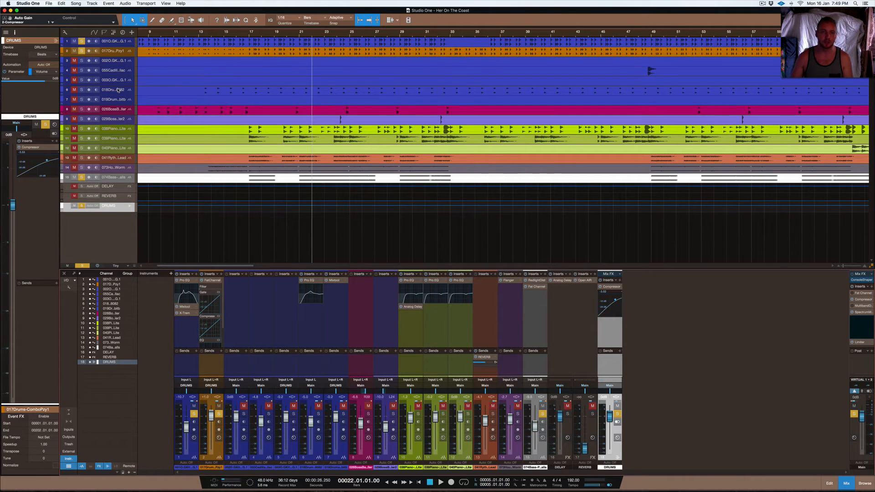
Step: Add tracks 3 to 9, the remaining percussion tracks, to the solo and select the Shaker channel
{"action": "left_click_drag", "start_coordinate": [82, 60], "coordinate": [83, 120]}
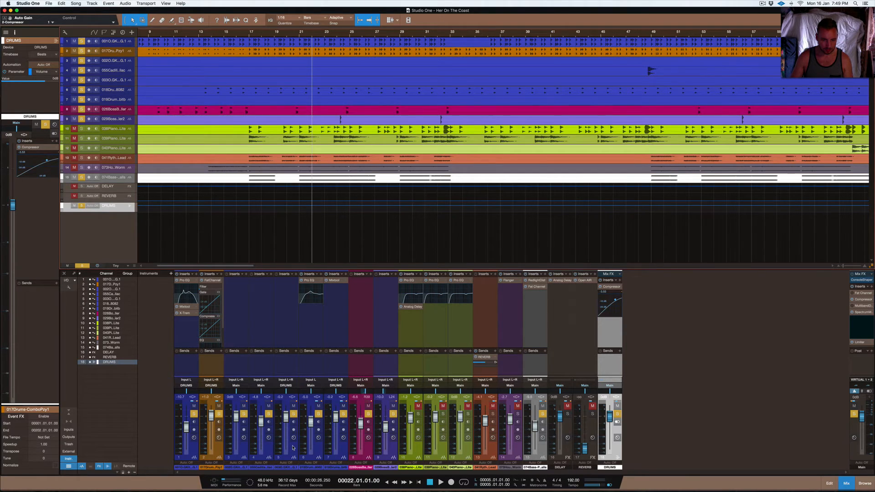
{"action": "left_click", "coordinate": [293, 427]}
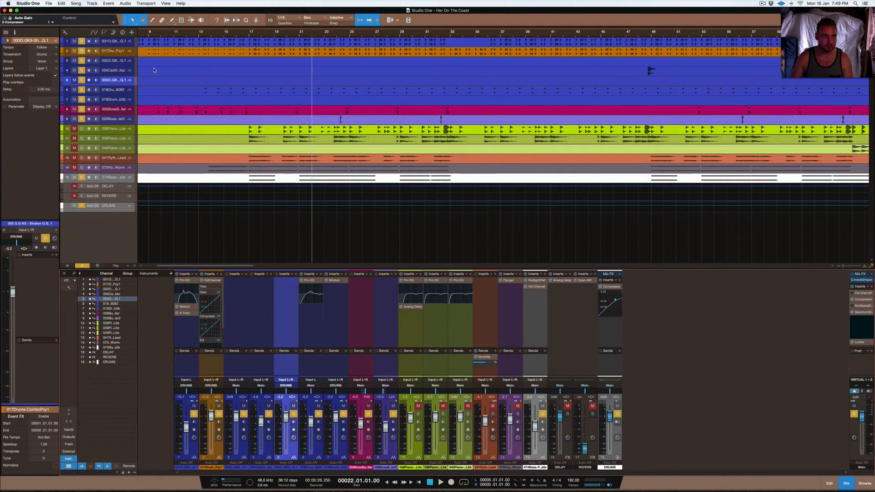
Step: Examine the waveforms of the soloed drum and percussion tracks in enlarged view, including the Ratchet Cadillac track
{"action": "scroll", "coordinate": [176, 53], "scroll_direction": "up", "scroll_amount": 2}
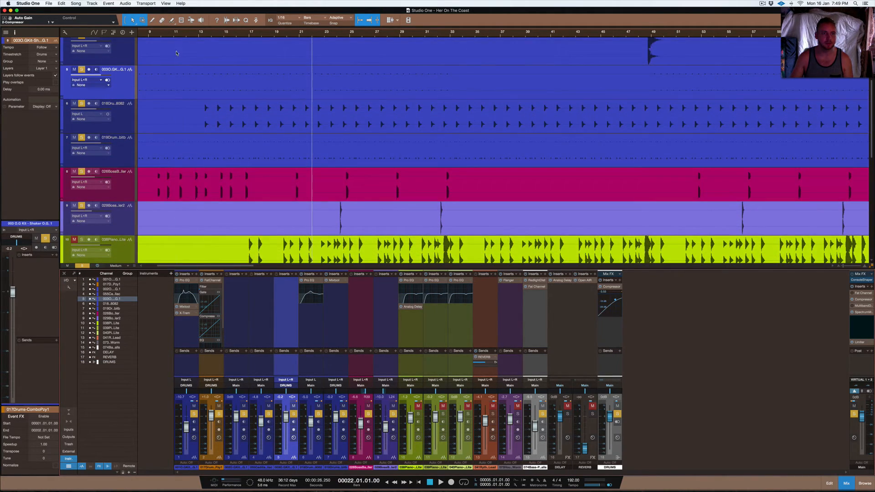
{"action": "scroll", "coordinate": [176, 52], "scroll_direction": "up", "scroll_amount": 2}
{"action": "scroll", "coordinate": [176, 52], "scroll_direction": "left", "scroll_amount": 3}
{"action": "scroll", "coordinate": [177, 51], "scroll_direction": "up", "scroll_amount": 4}
{"action": "scroll", "coordinate": [177, 51], "scroll_direction": "down", "scroll_amount": 4}
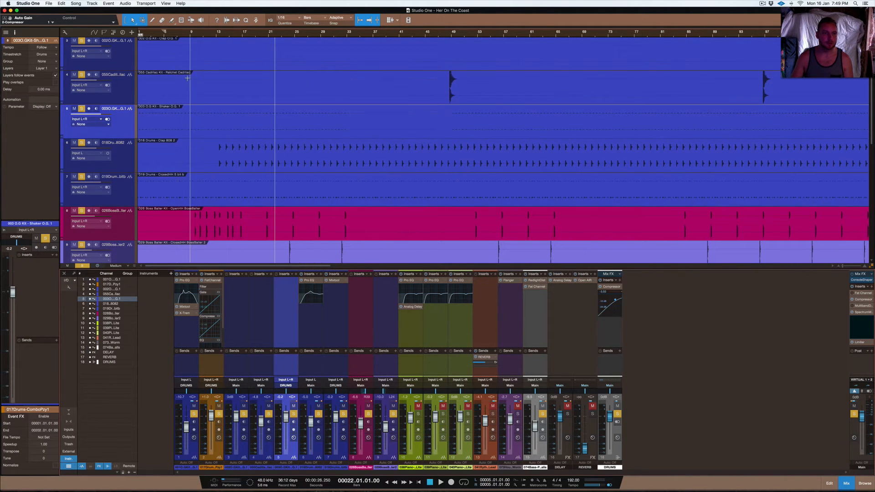
{"action": "left_click", "coordinate": [122, 85]}
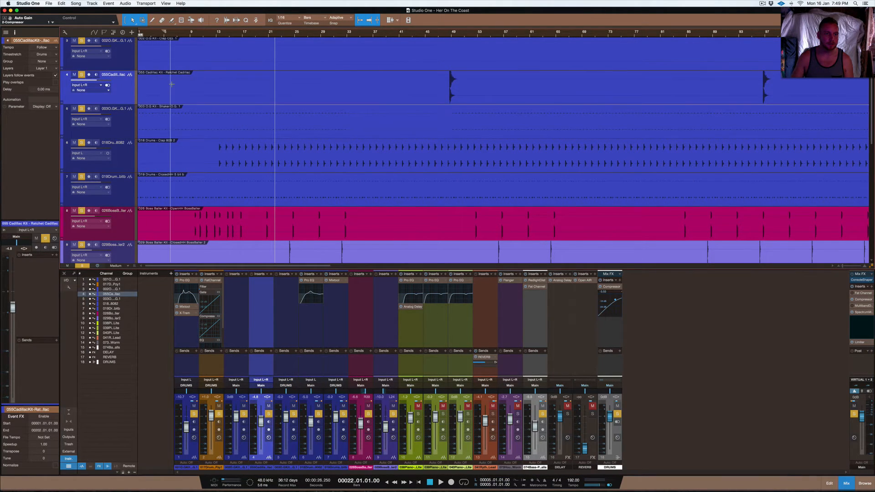
{"action": "scroll", "coordinate": [209, 95], "scroll_direction": "up", "scroll_amount": 2}
{"action": "scroll", "coordinate": [209, 95], "scroll_direction": "up", "scroll_amount": 1}
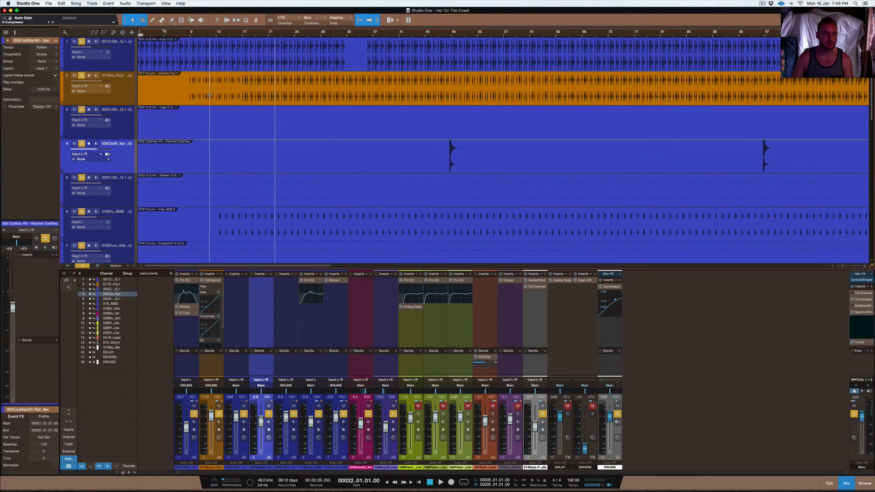
{"action": "scroll", "coordinate": [123, 129], "scroll_direction": "down", "scroll_amount": 1}
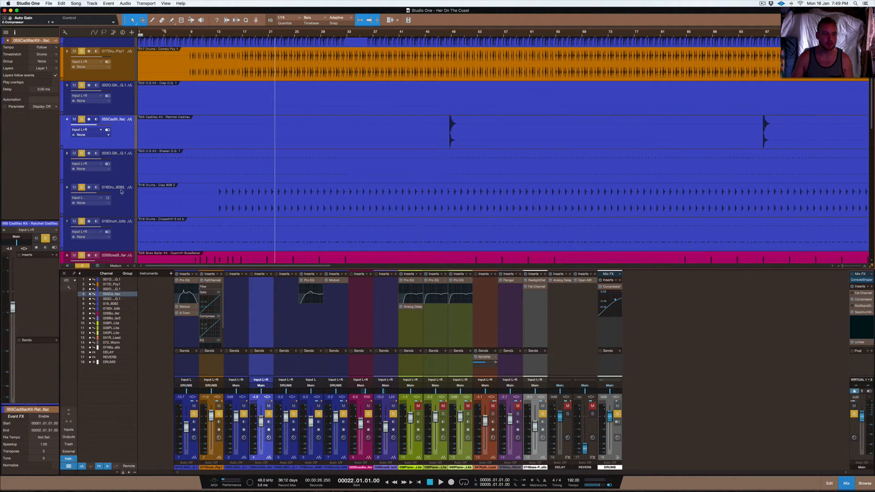
Step: Show the Clap 808 2 channel's output routing, play the soloed drums briefly, and return to the Combo drums channel
{"action": "left_click", "coordinate": [122, 198]}
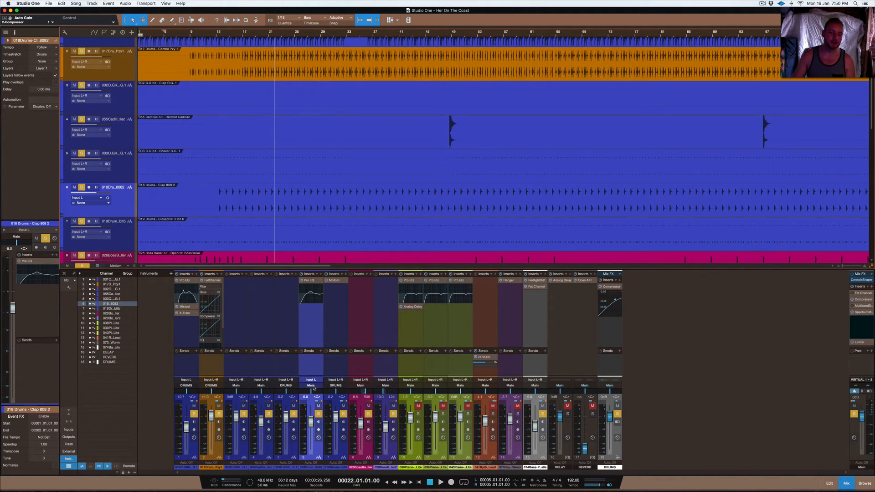
{"action": "key", "text": "space"}
{"action": "key", "text": "space"}
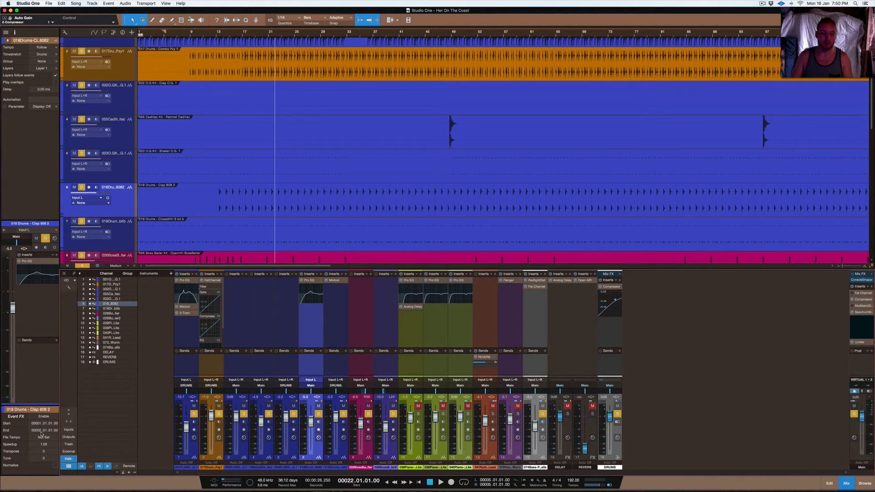
{"action": "left_click", "coordinate": [211, 450]}
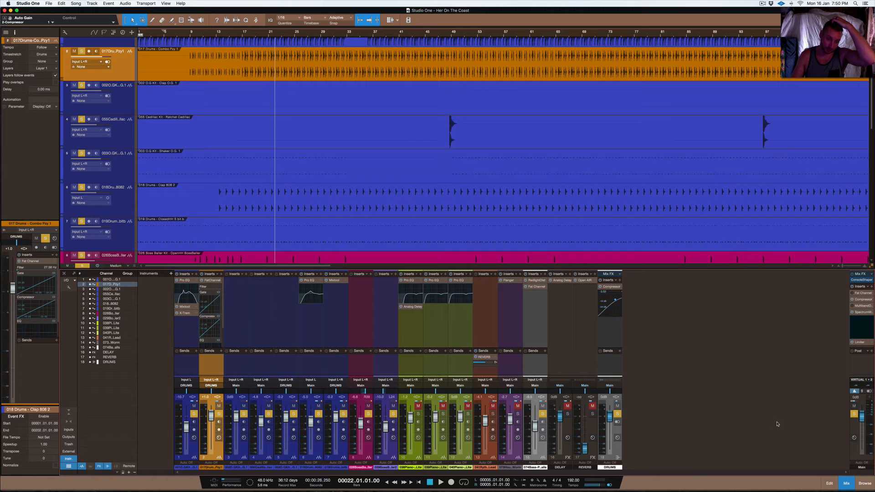
{"action": "scroll", "coordinate": [452, 215], "scroll_direction": "up", "scroll_amount": 1}
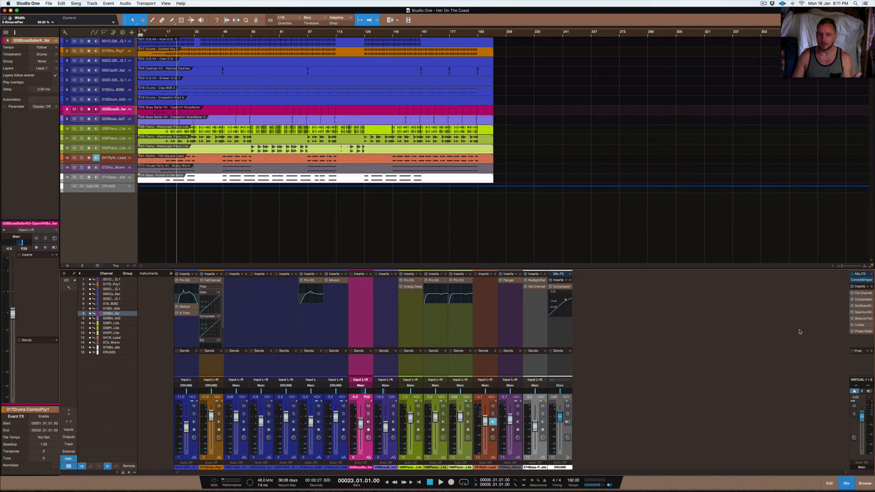
Step: Show the Limiter settings on the Main channel and place its window over the empty area of the mixer
{"action": "left_click", "coordinate": [857, 325]}
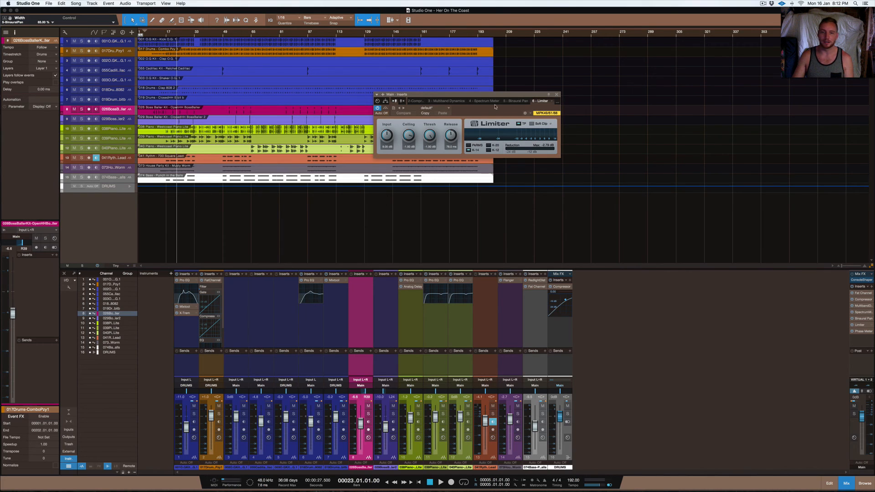
{"action": "left_click_drag", "start_coordinate": [496, 95], "coordinate": [702, 275]}
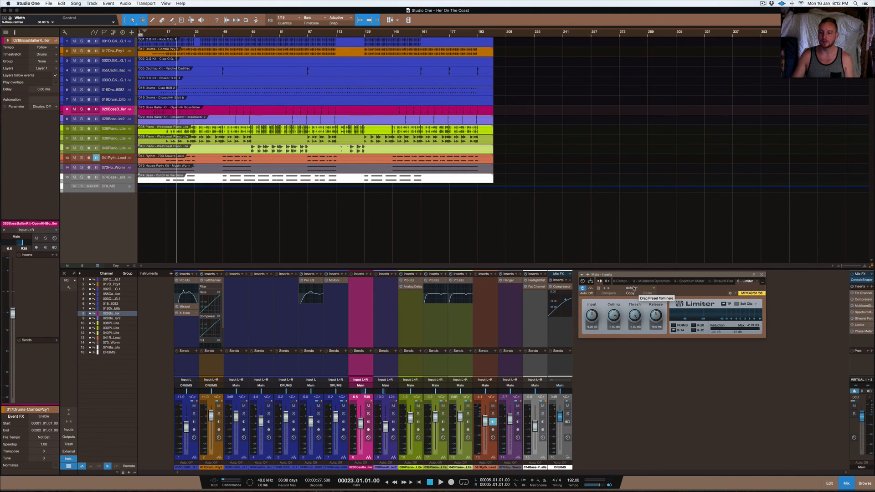
{"action": "left_click_drag", "start_coordinate": [640, 276], "coordinate": [639, 275]}
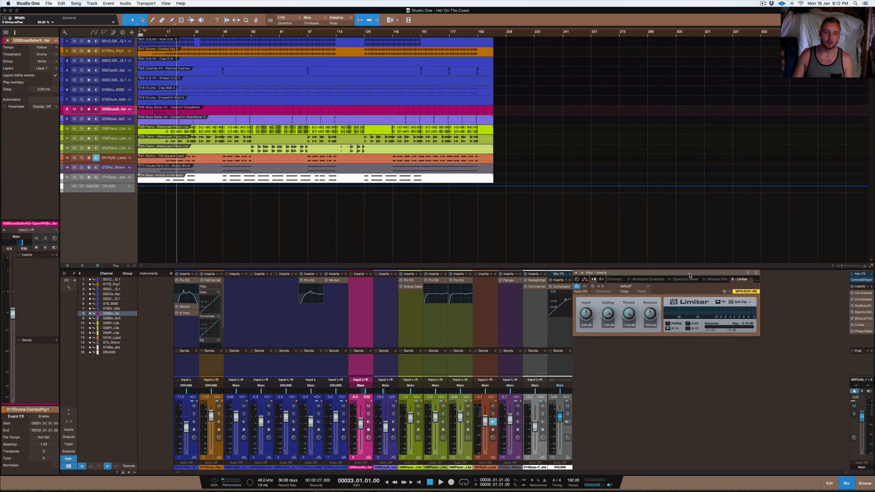